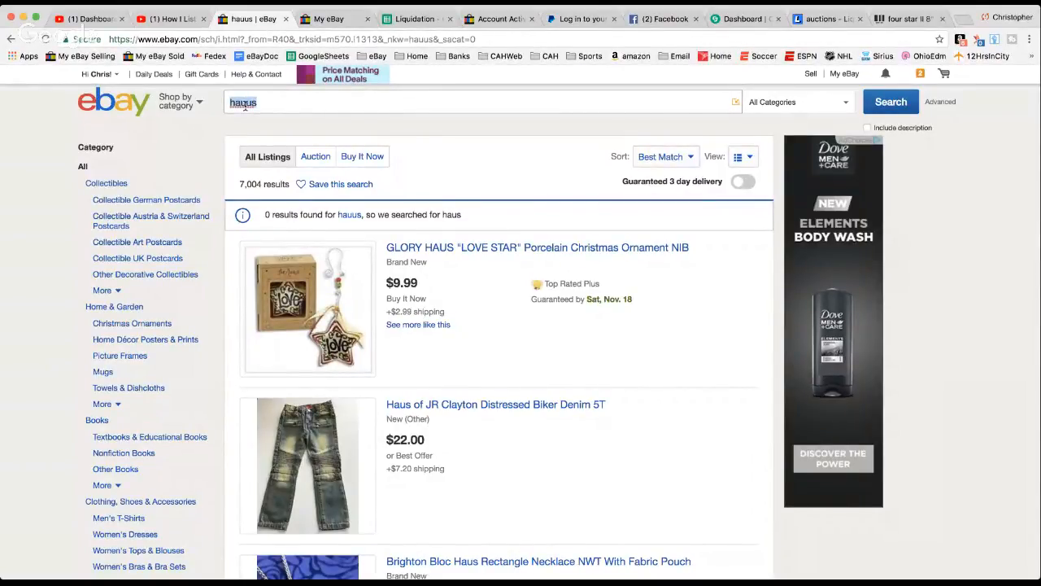
Search eBay for "hussar magicbuds bluetooth" across all categories
text(hussar)
text(magic)
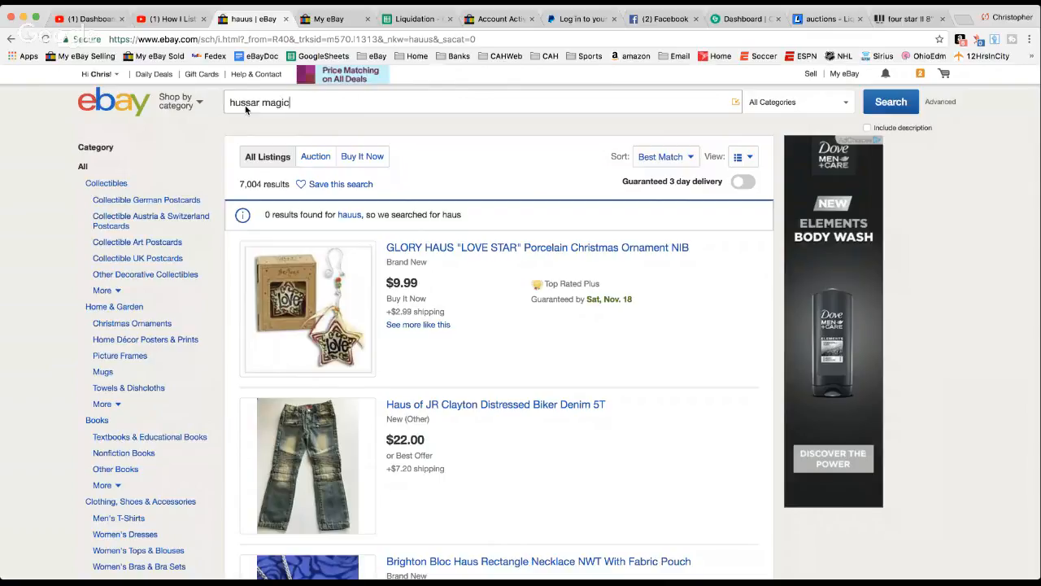
text(buds bluetooth)
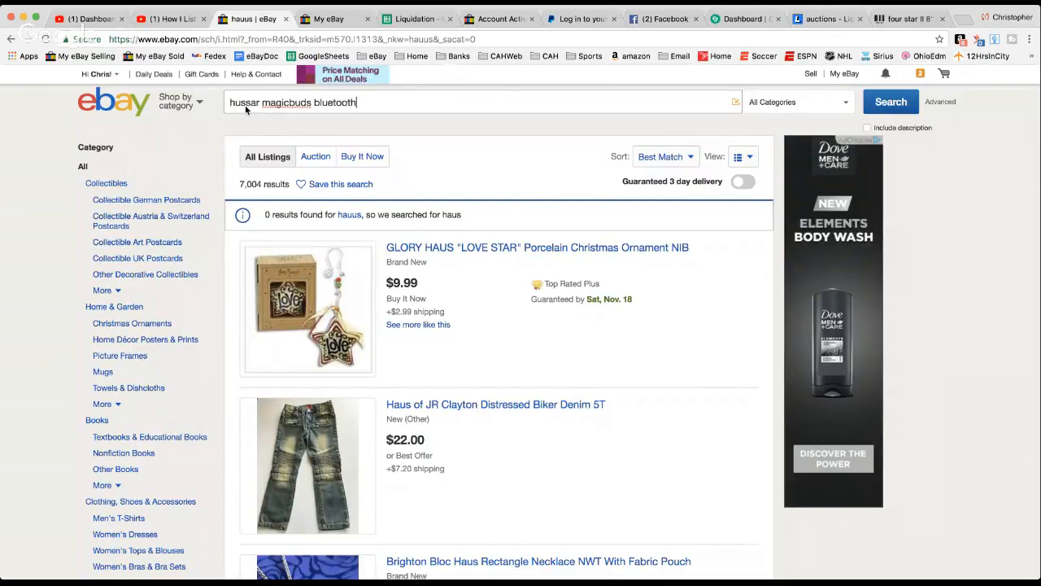
key(Return)
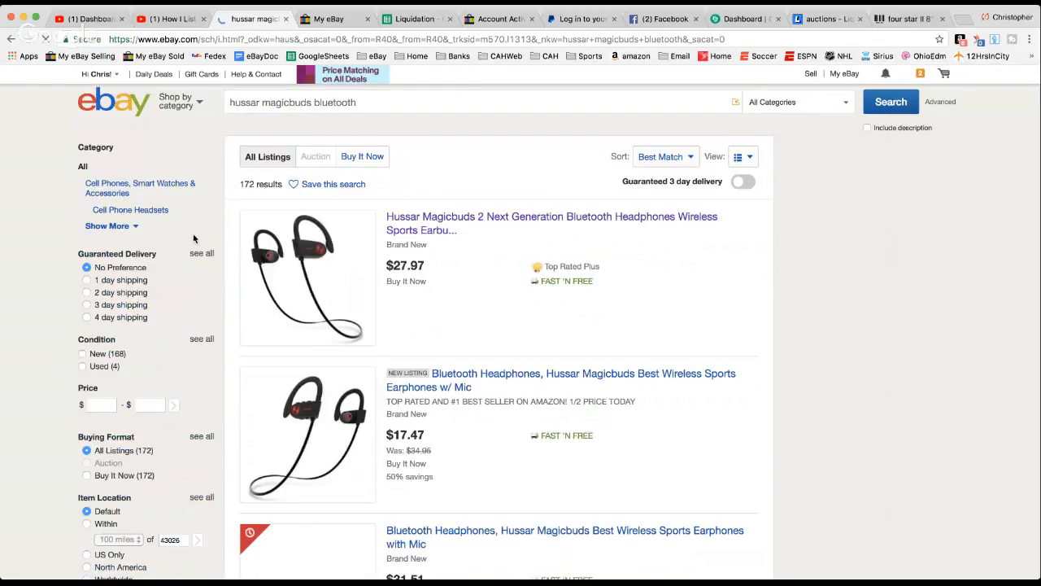
Examine the prices, conditions and shipping terms of the active Hussar Magicbuds listings
scroll(239, 270, down, 1)
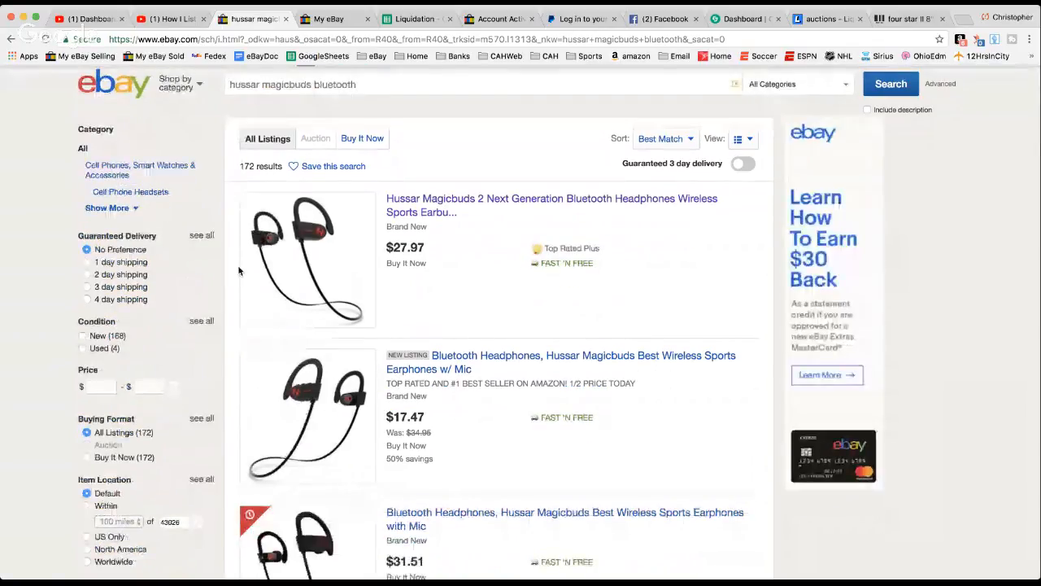
scroll(239, 270, down, 1)
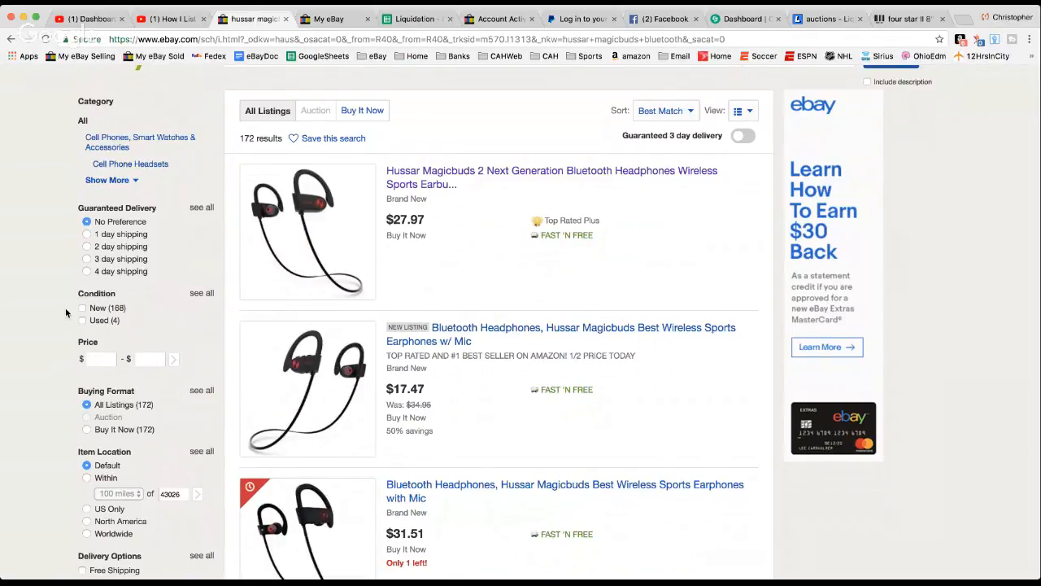
scroll(47, 319, down, 5)
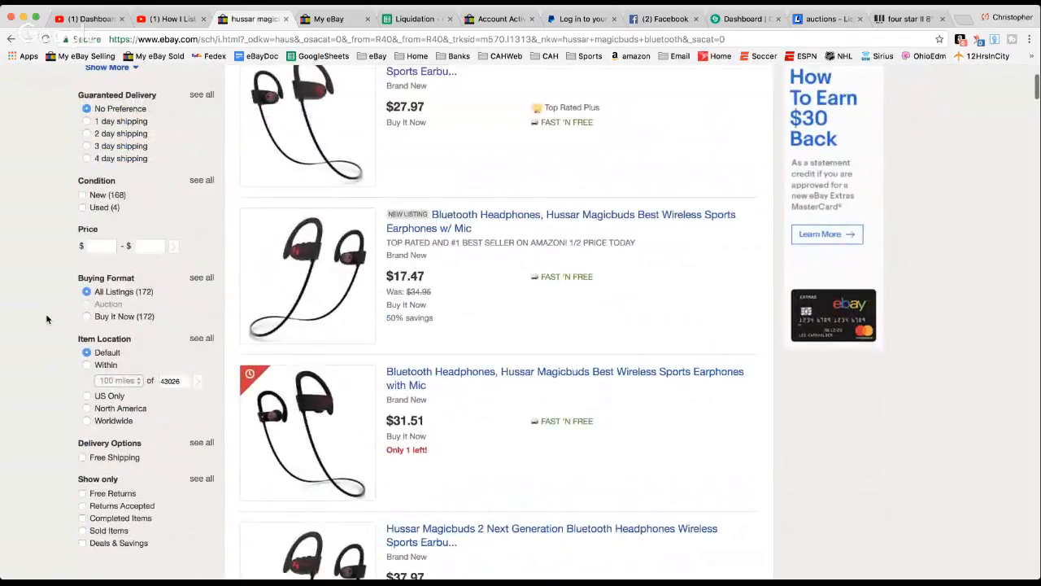
scroll(46, 319, up, 3)
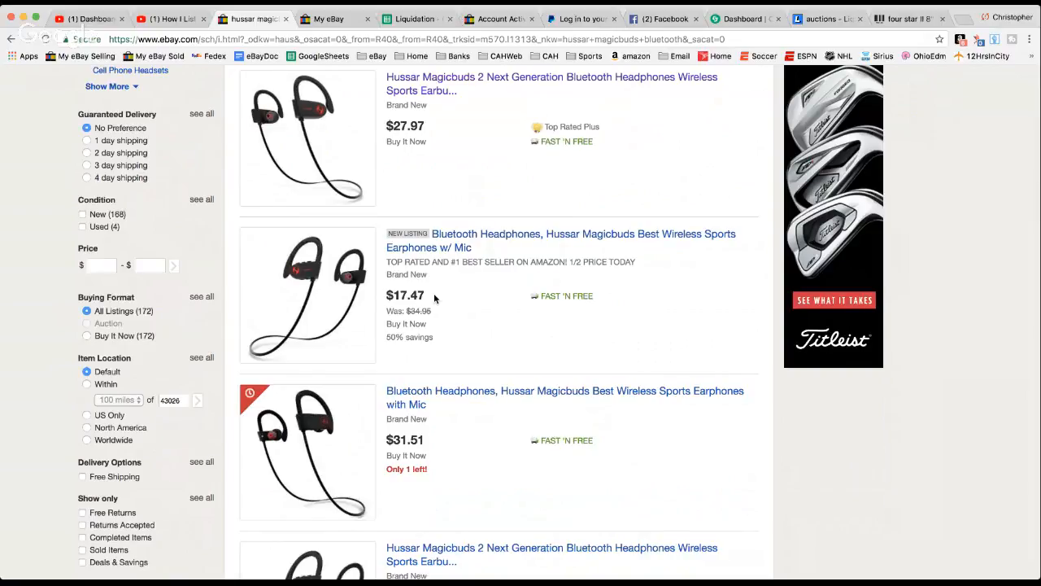
scroll(435, 298, down, 2)
scroll(435, 298, down, 5)
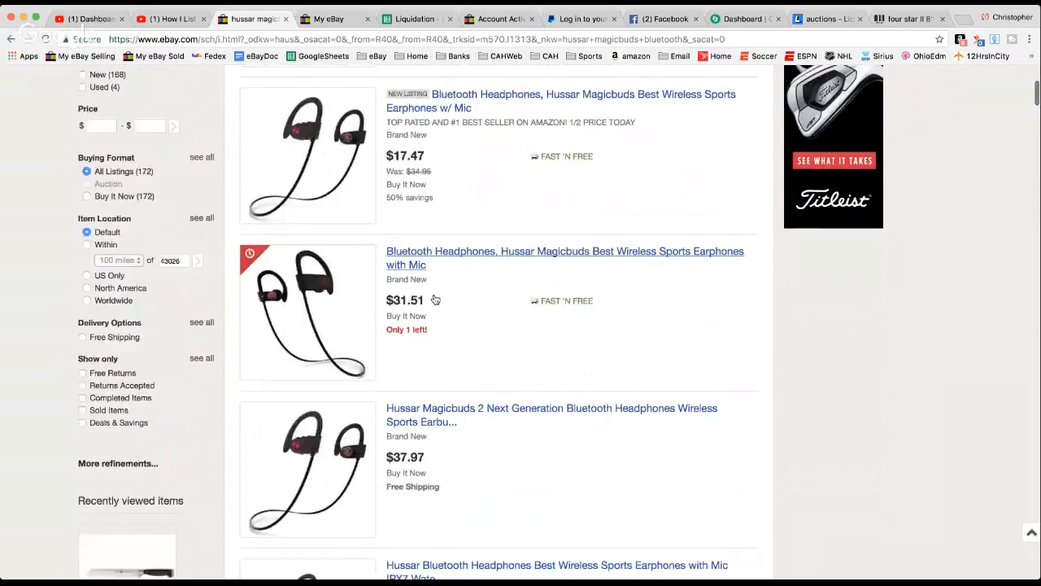
scroll(435, 301, down, 3)
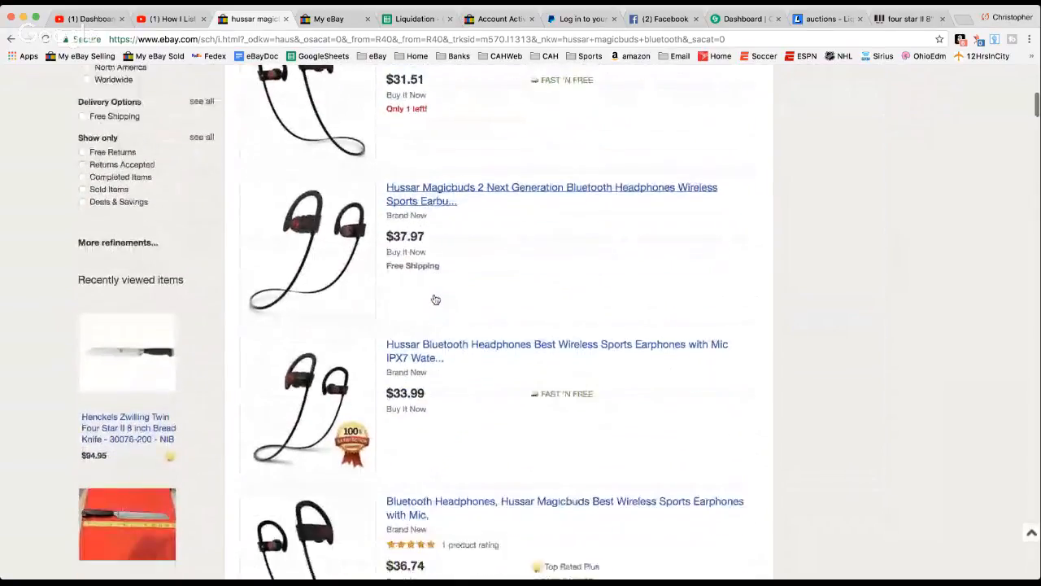
scroll(435, 299, down, 2)
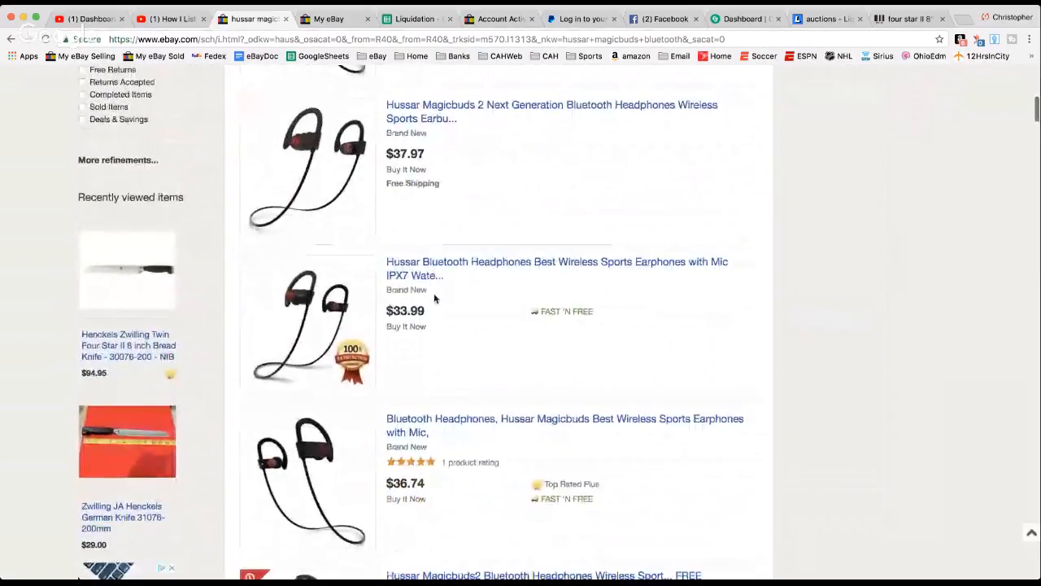
scroll(434, 298, up, 5)
scroll(434, 299, up, 3)
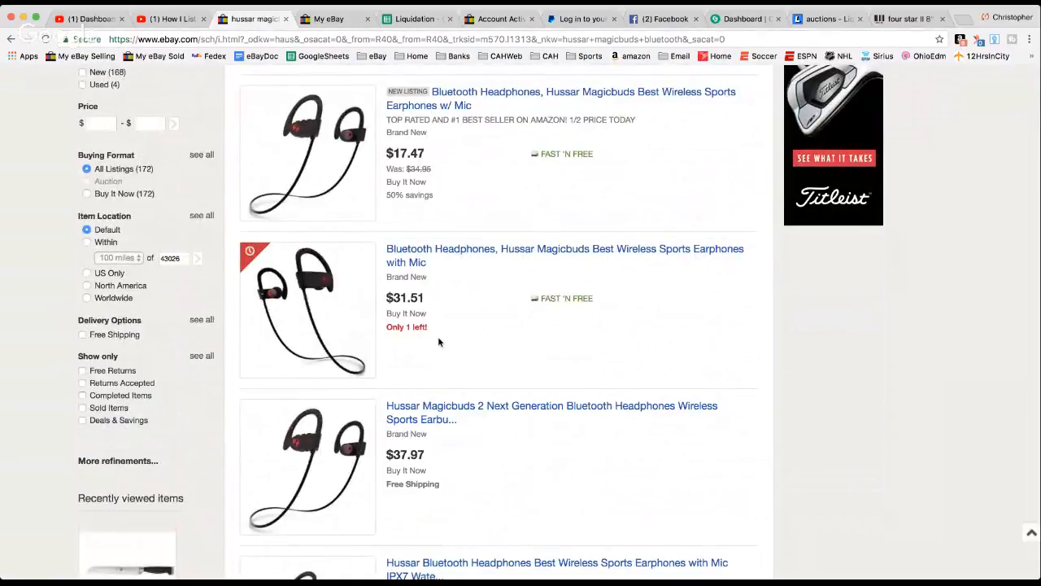
scroll(438, 338, up, 2)
scroll(484, 272, up, 2)
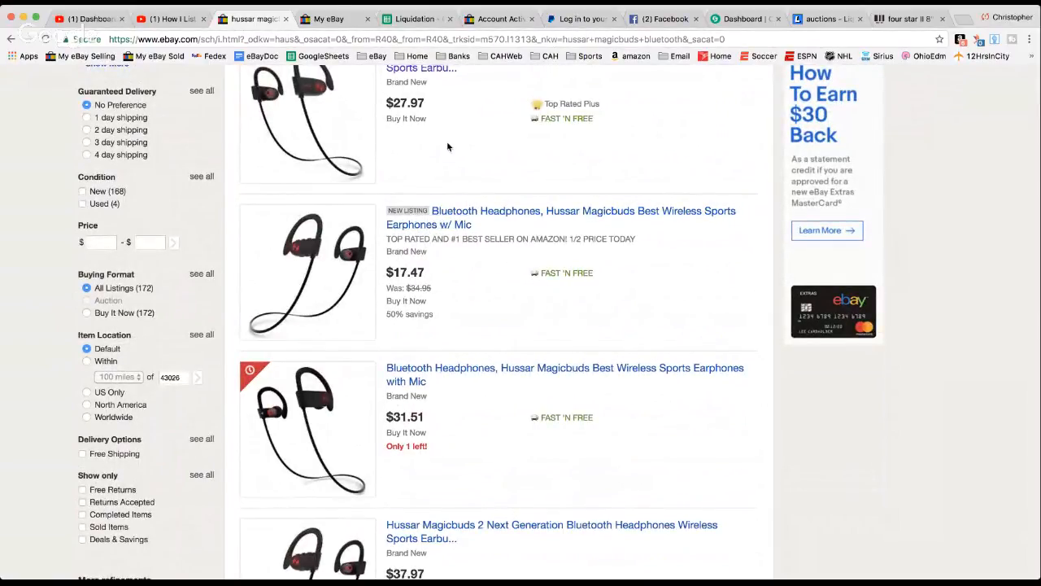
scroll(446, 141, up, 3)
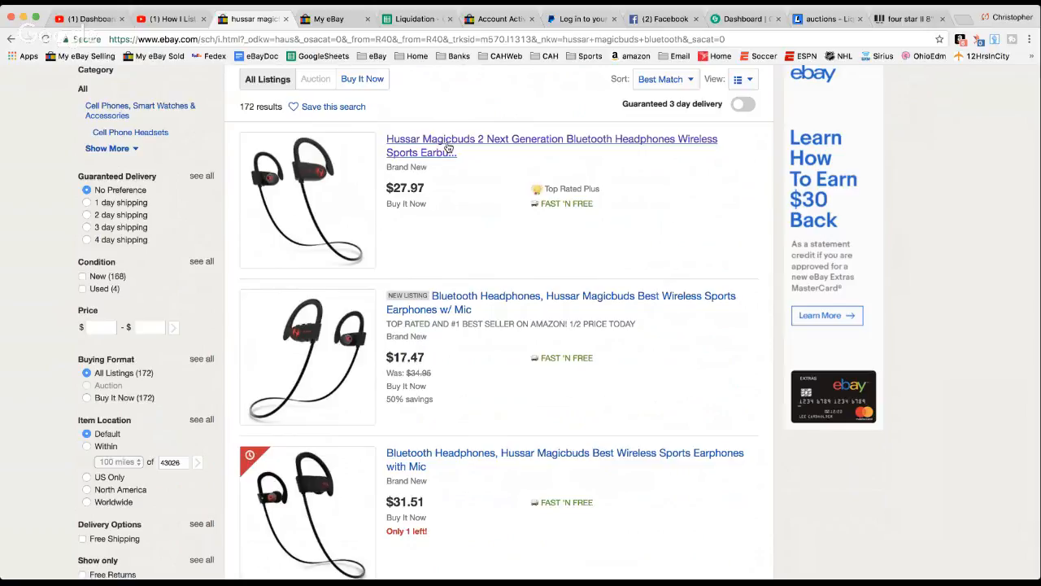
scroll(447, 146, up, 2)
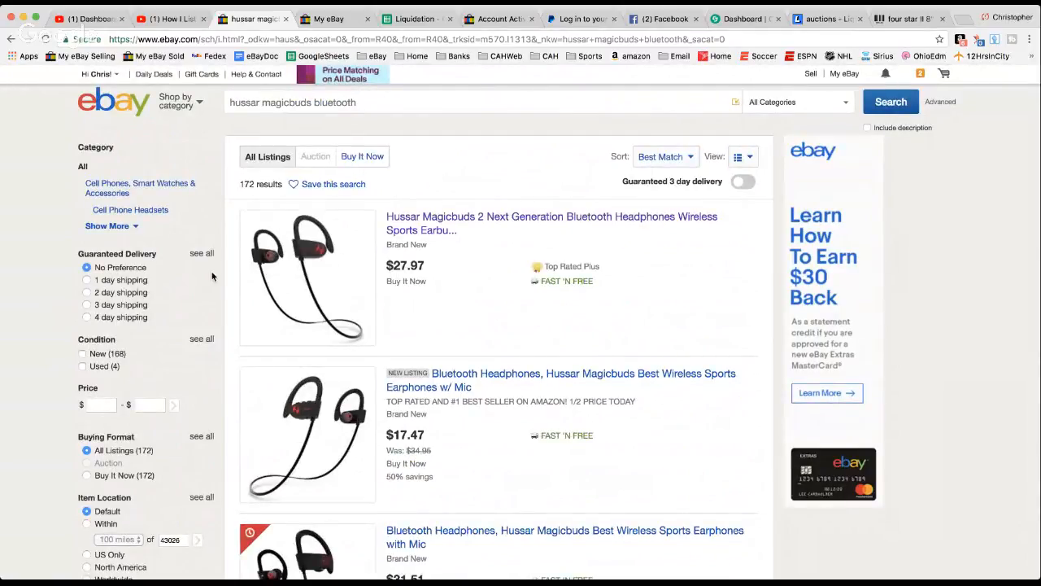
Filter the Hussar Magicbuds results to show only sold items
scroll(185, 343, down, 1)
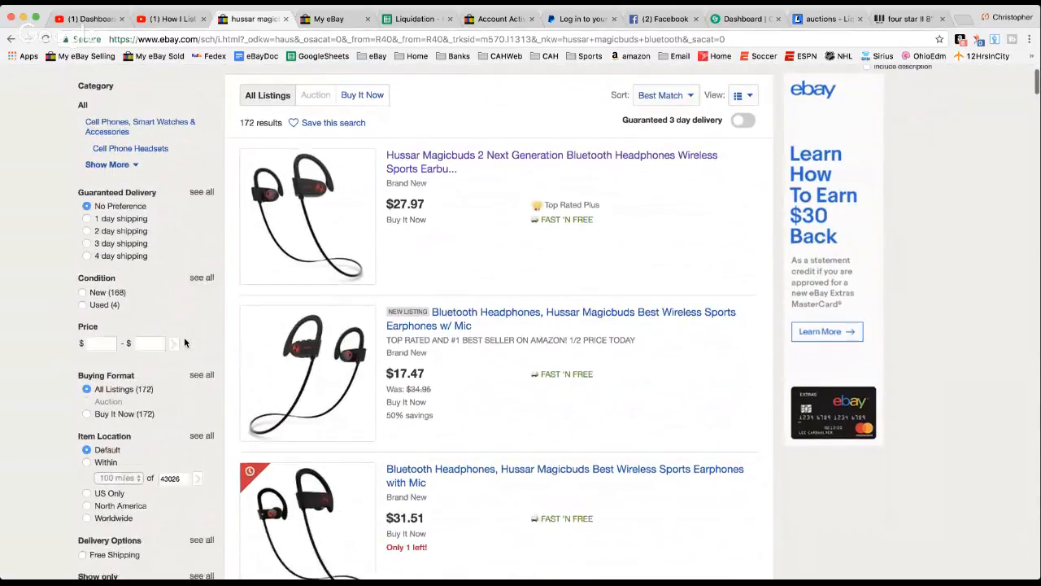
scroll(185, 342, down, 3)
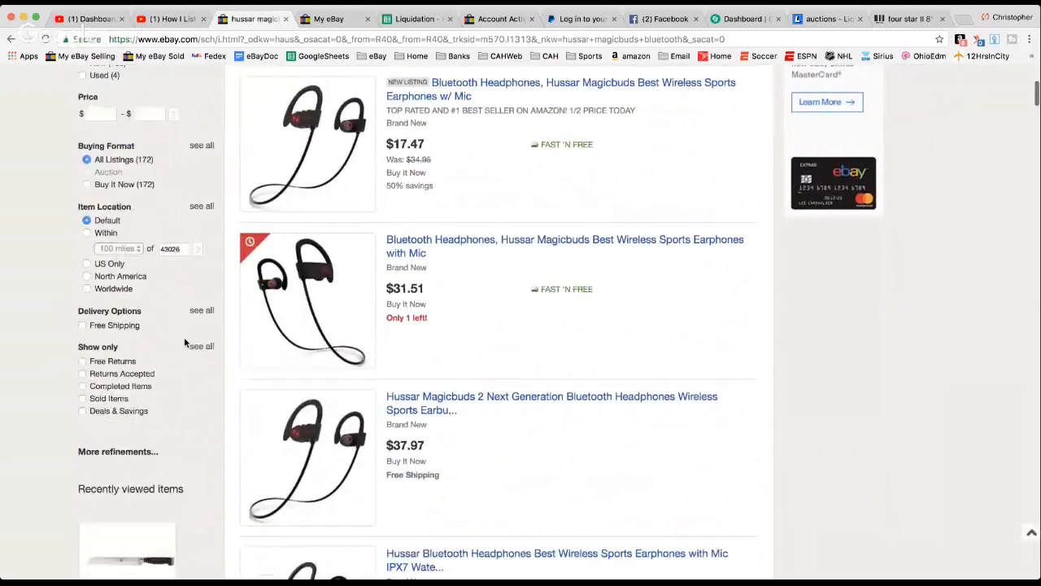
click(82, 399)
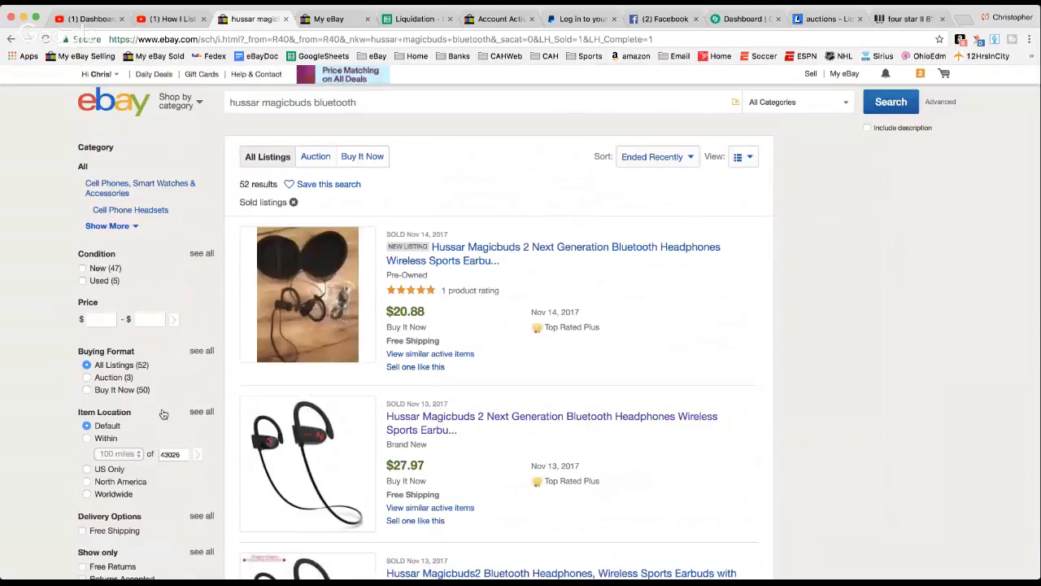
Review the sold Hussar Magicbuds listings, comparing their sale prices, sale dates and item conditions
scroll(197, 434, down, 4)
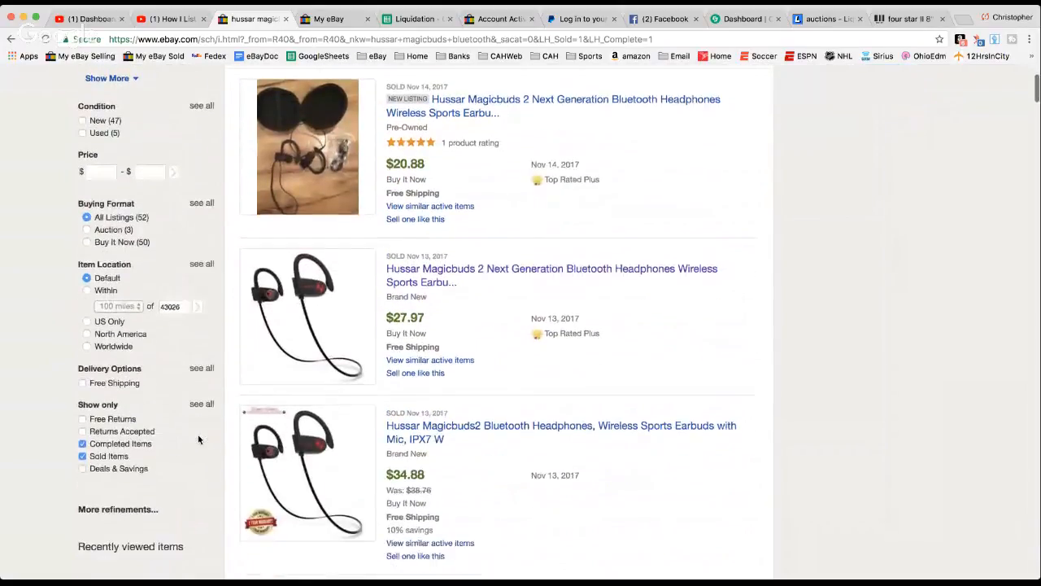
scroll(197, 439, down, 1)
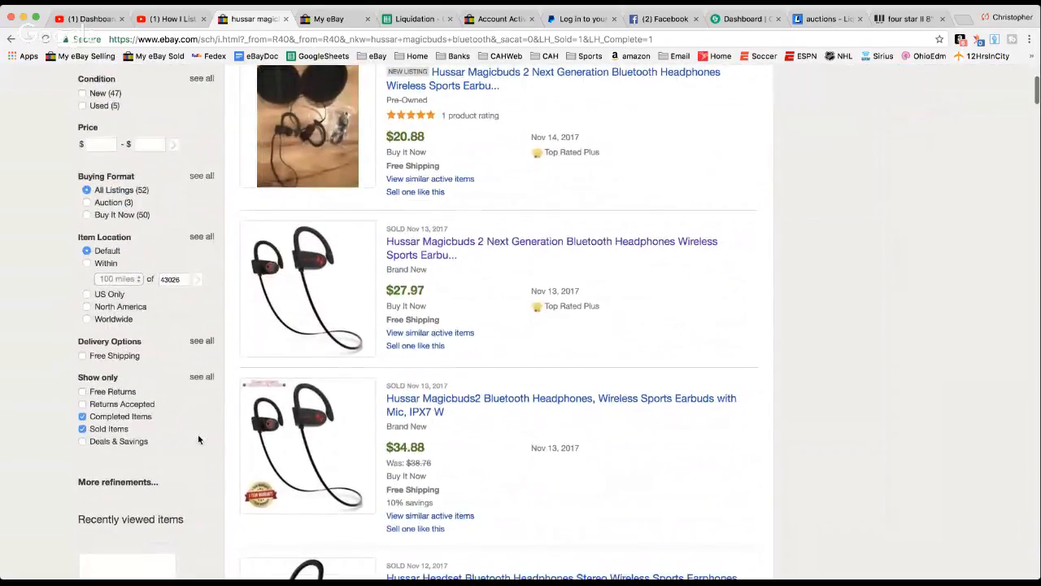
scroll(197, 439, down, 1)
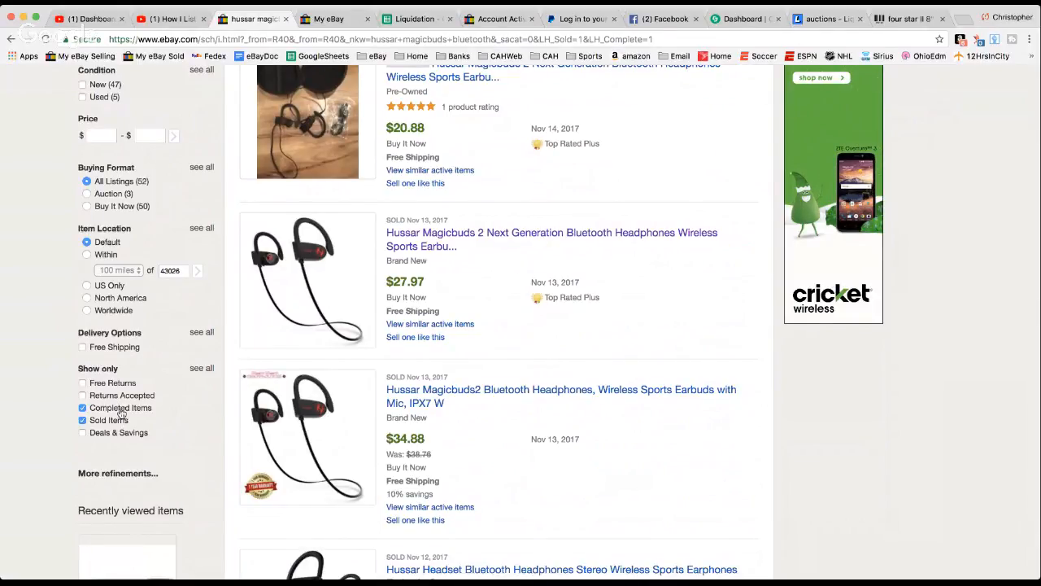
scroll(305, 407, down, 2)
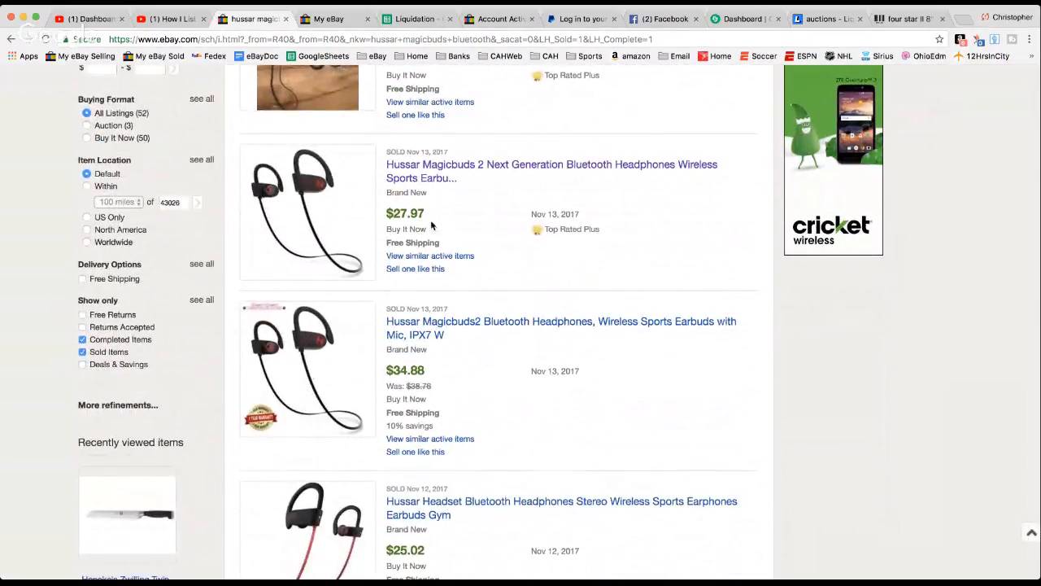
scroll(481, 239, up, 1)
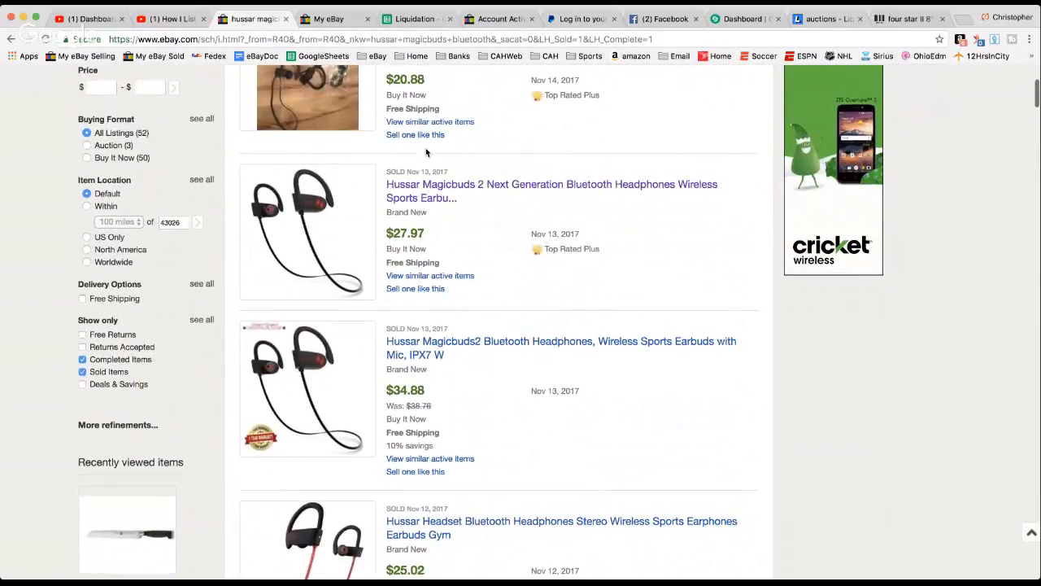
scroll(480, 274, down, 3)
scroll(479, 274, down, 4)
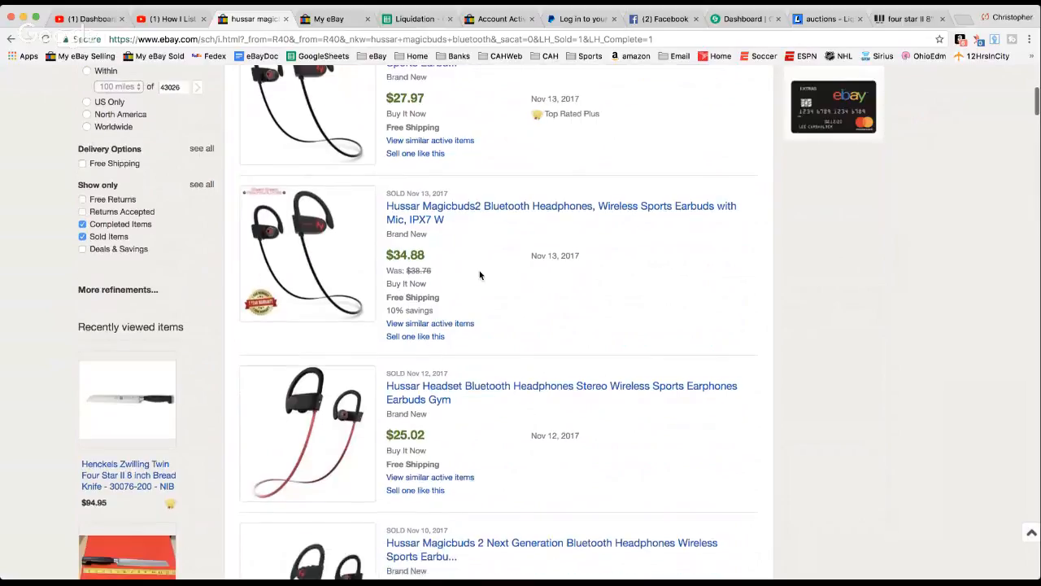
scroll(481, 276, down, 3)
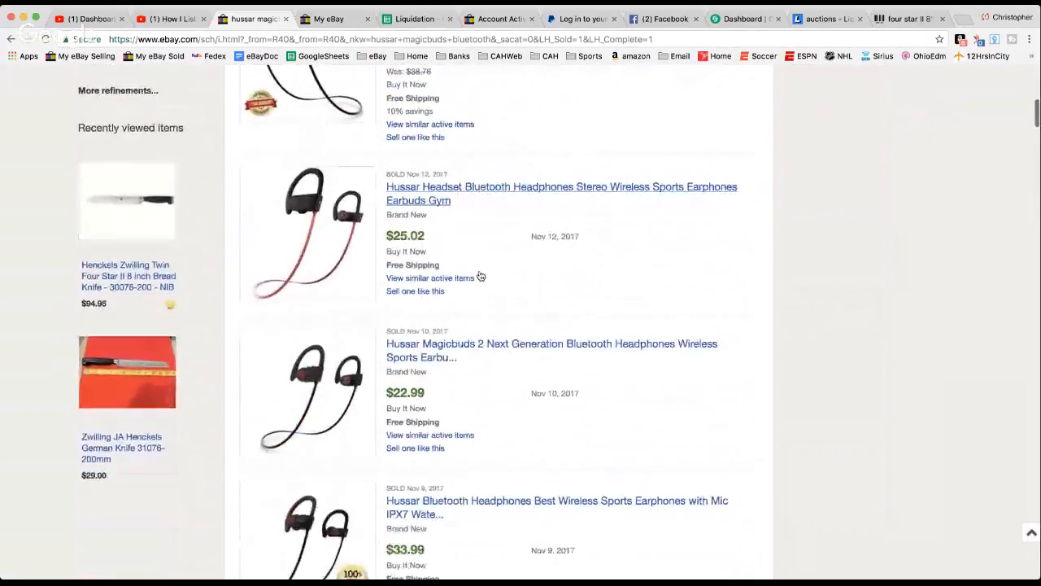
scroll(480, 275, up, 1)
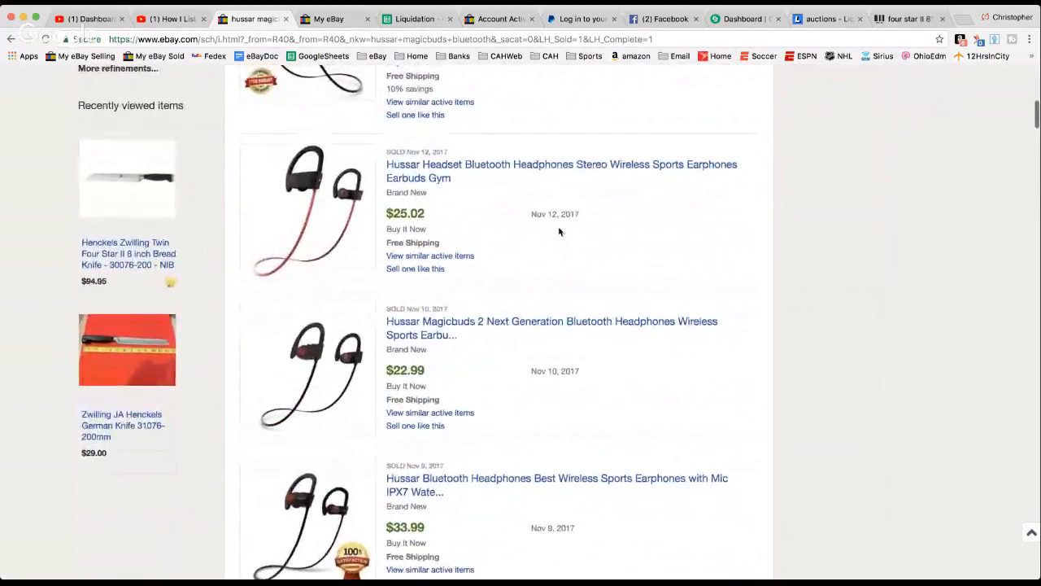
scroll(553, 384, down, 2)
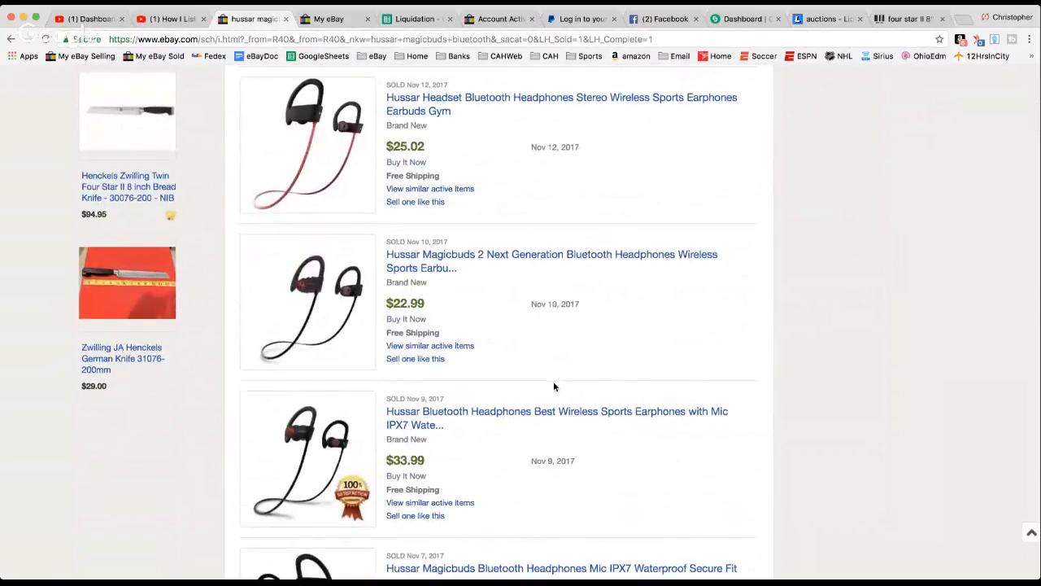
scroll(554, 387, down, 3)
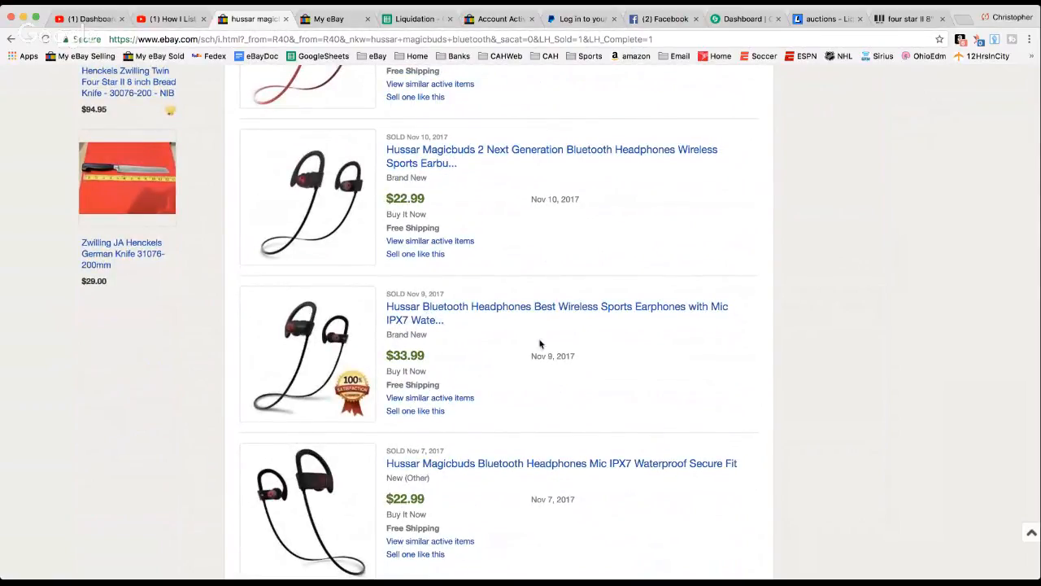
scroll(550, 237, up, 2)
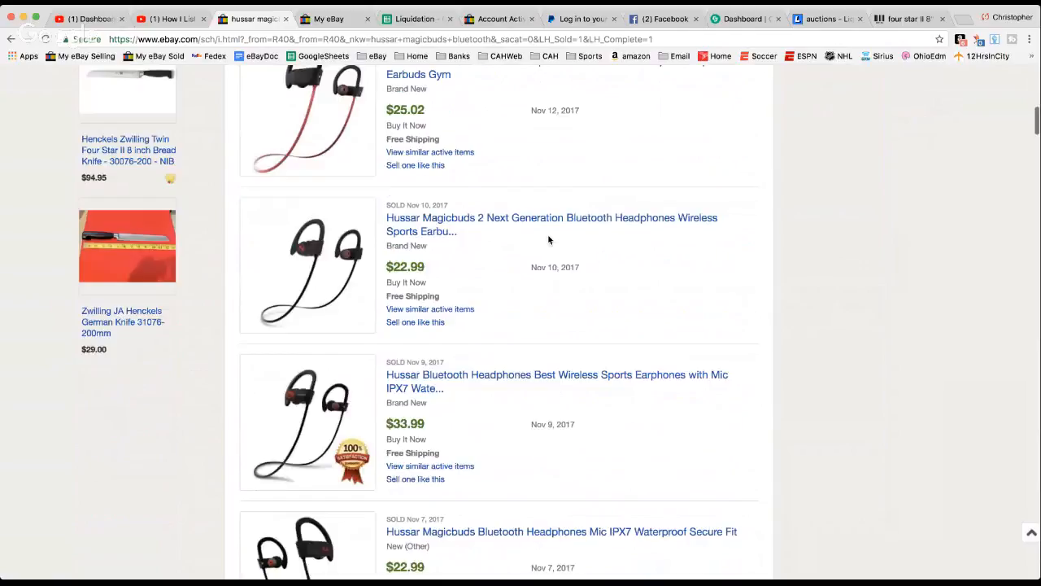
scroll(550, 236, up, 3)
scroll(548, 235, up, 1)
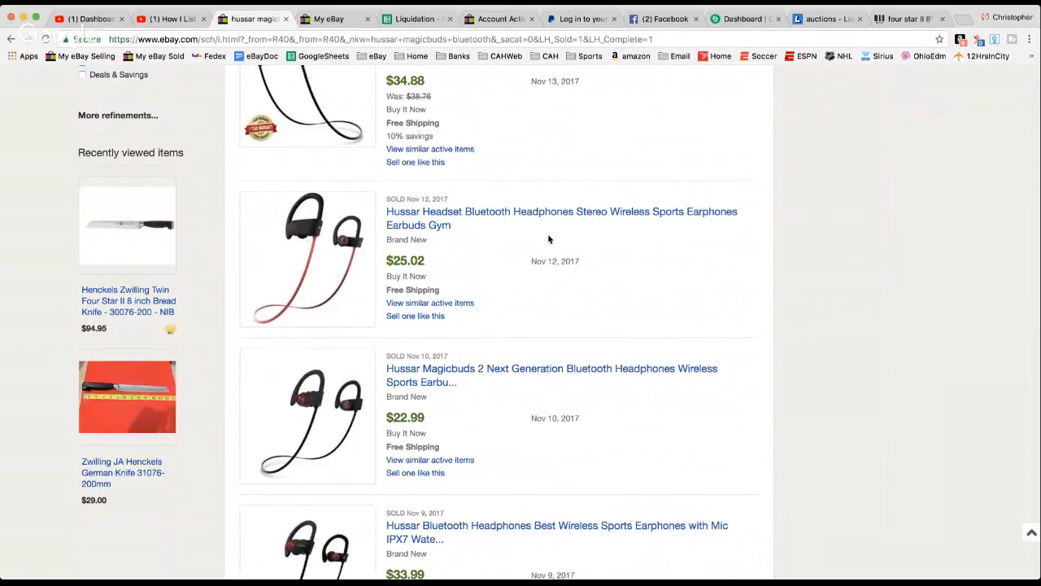
scroll(549, 238, down, 2)
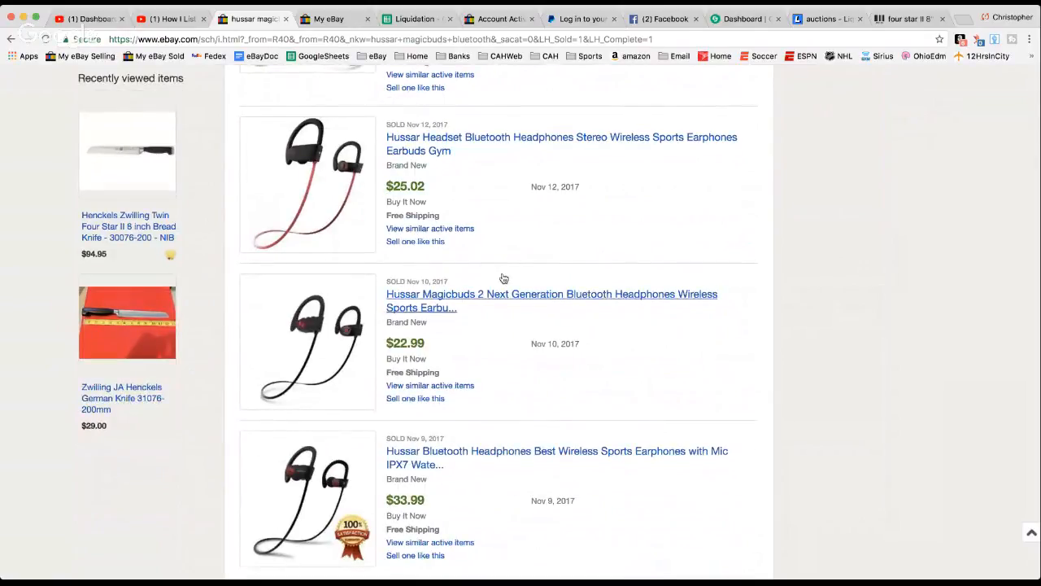
scroll(460, 239, up, 3)
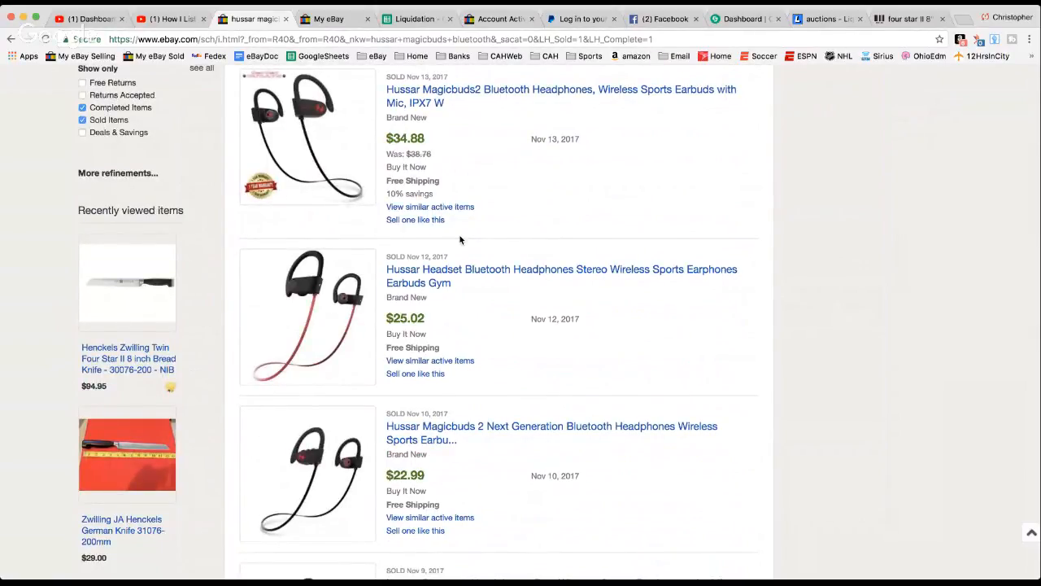
scroll(459, 240, up, 1)
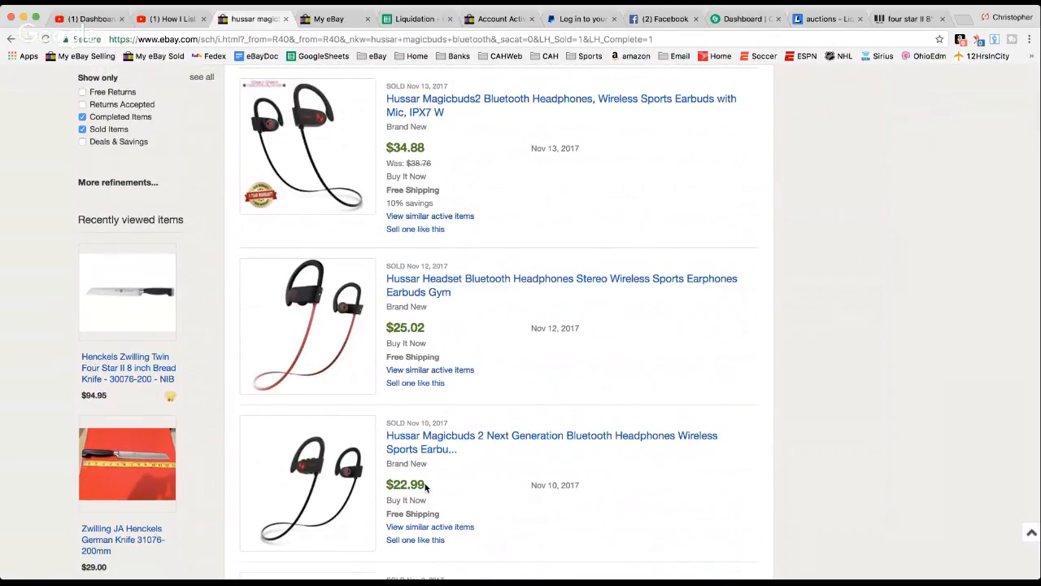
scroll(424, 486, down, 3)
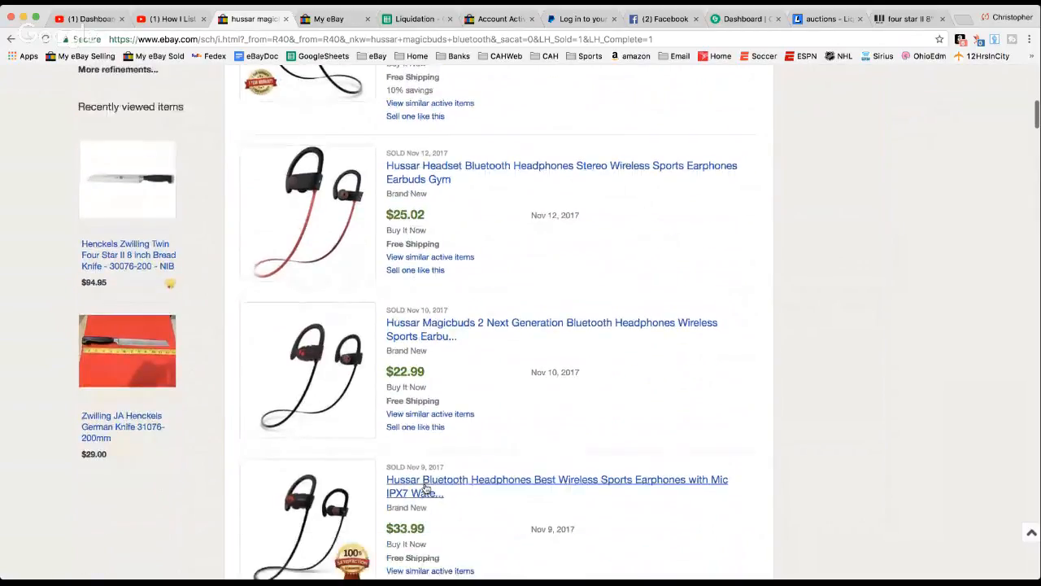
scroll(424, 487, down, 4)
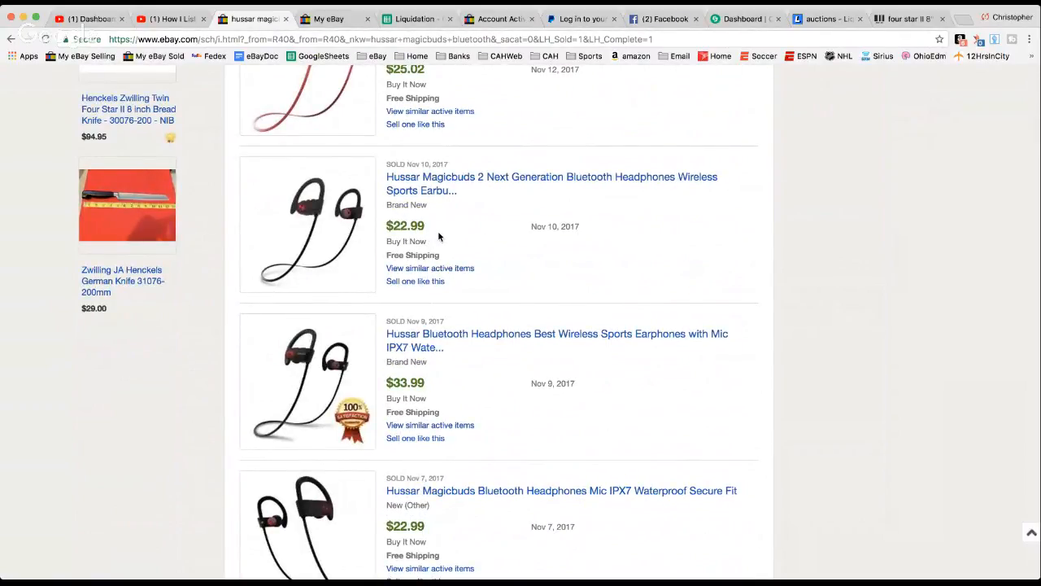
scroll(439, 236, down, 4)
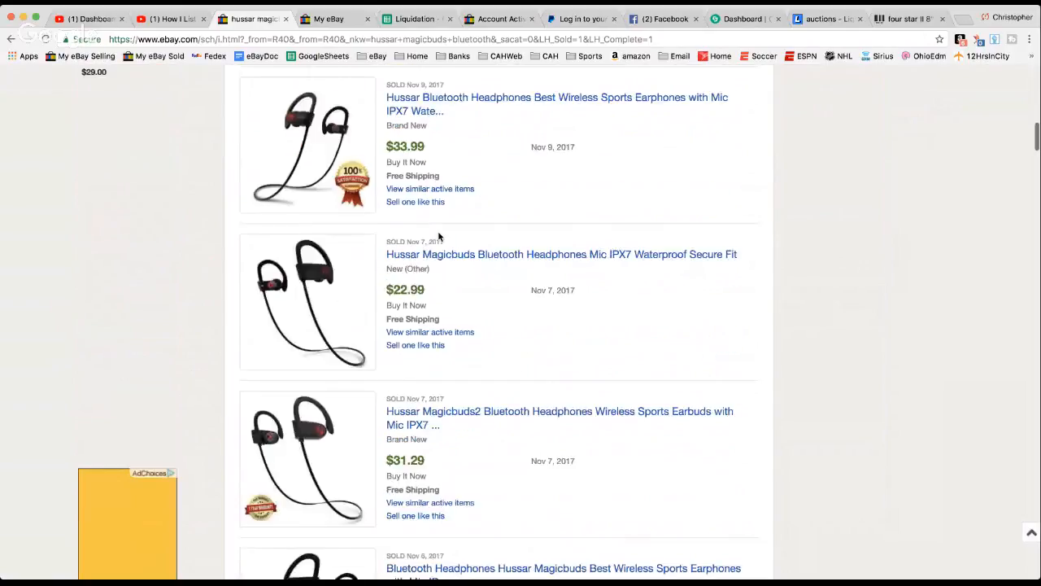
Compare the sale prices and conditions of the Hussar Magicbuds headphones sold in early to mid November 2017
scroll(439, 236, down, 3)
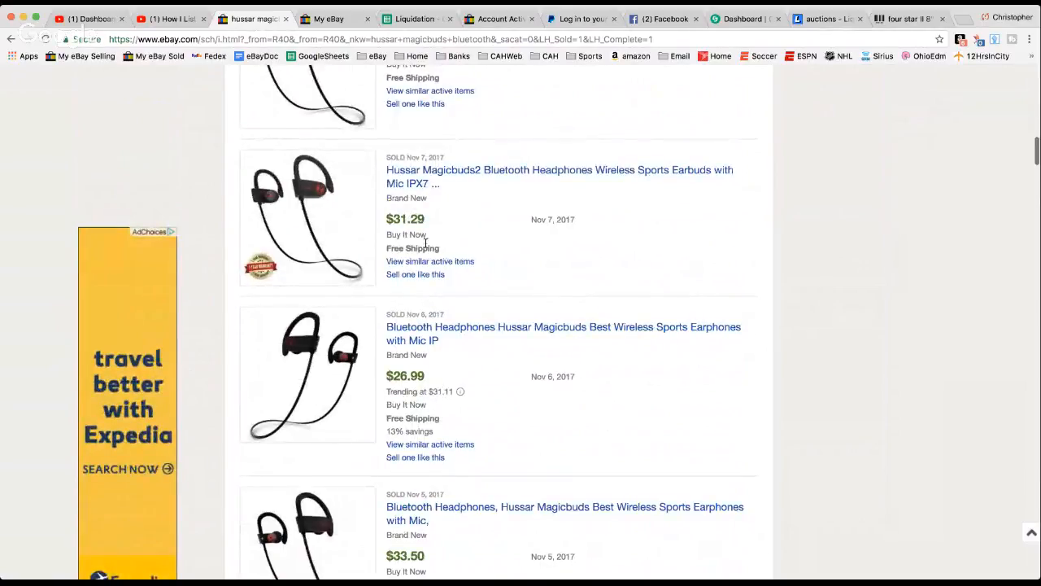
scroll(426, 241, up, 1)
scroll(426, 248, down, 2)
scroll(426, 247, down, 1)
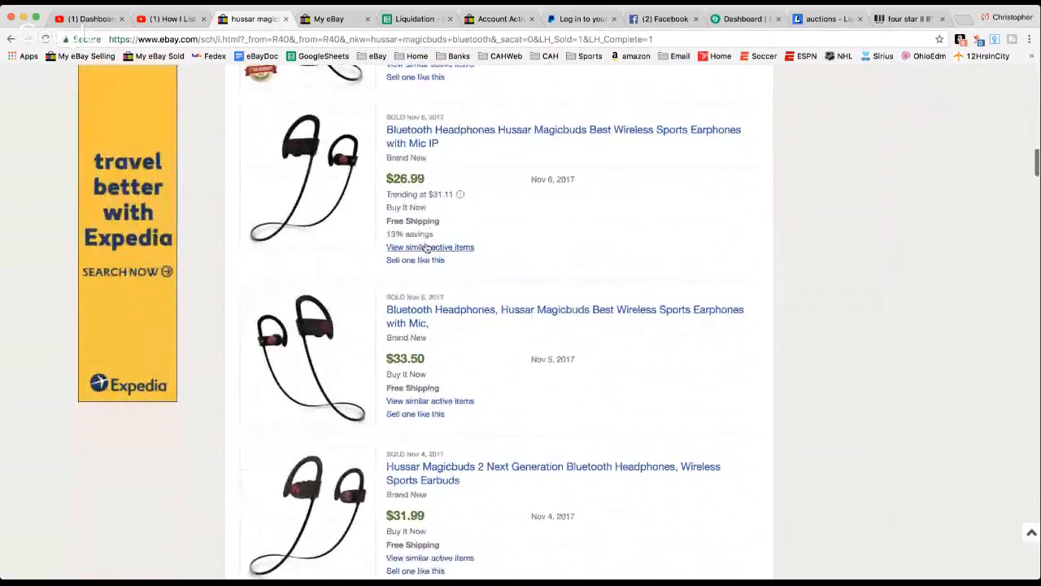
scroll(426, 248, down, 1)
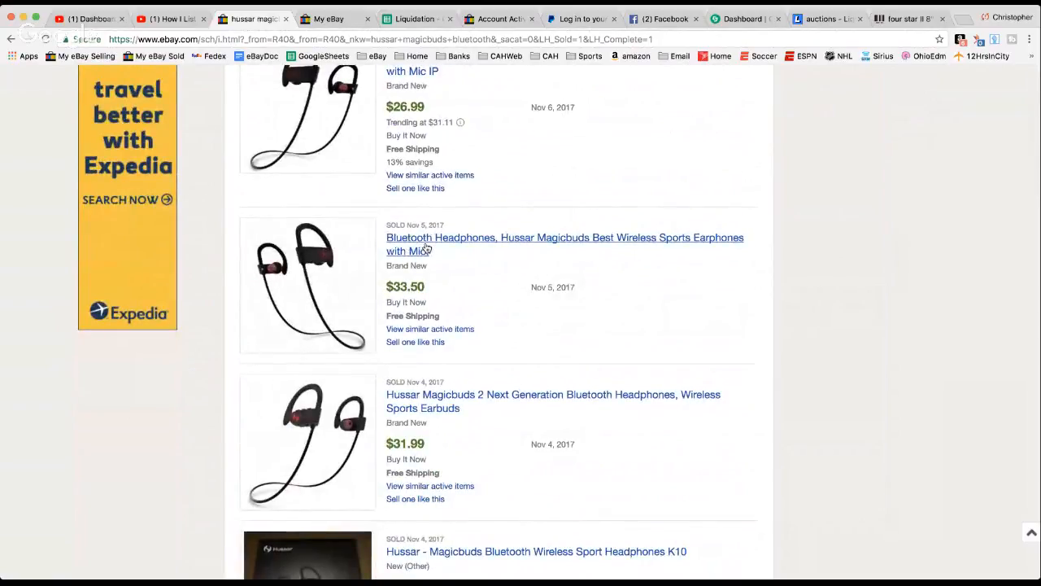
scroll(425, 248, down, 3)
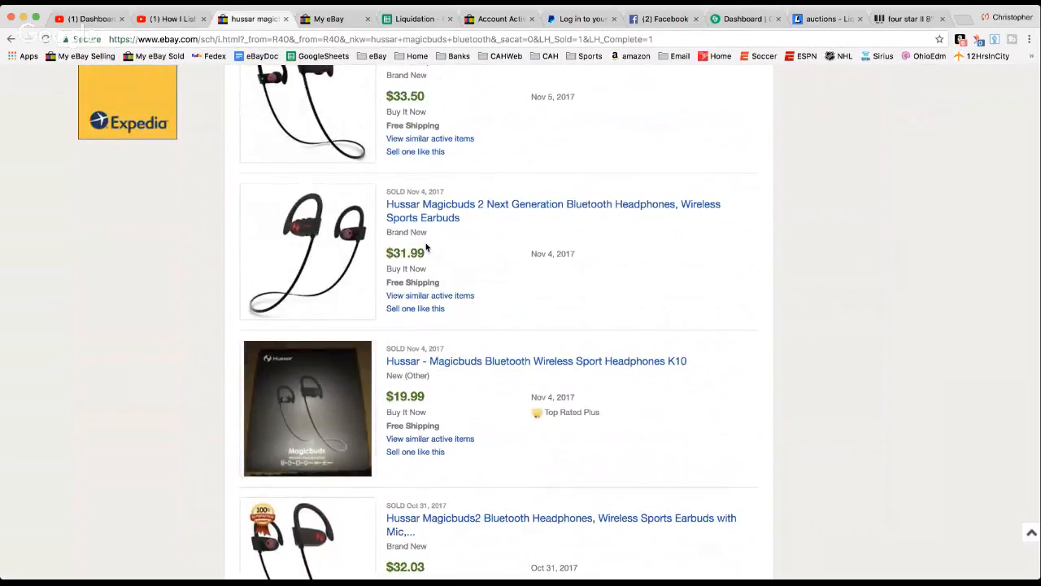
scroll(426, 248, up, 8)
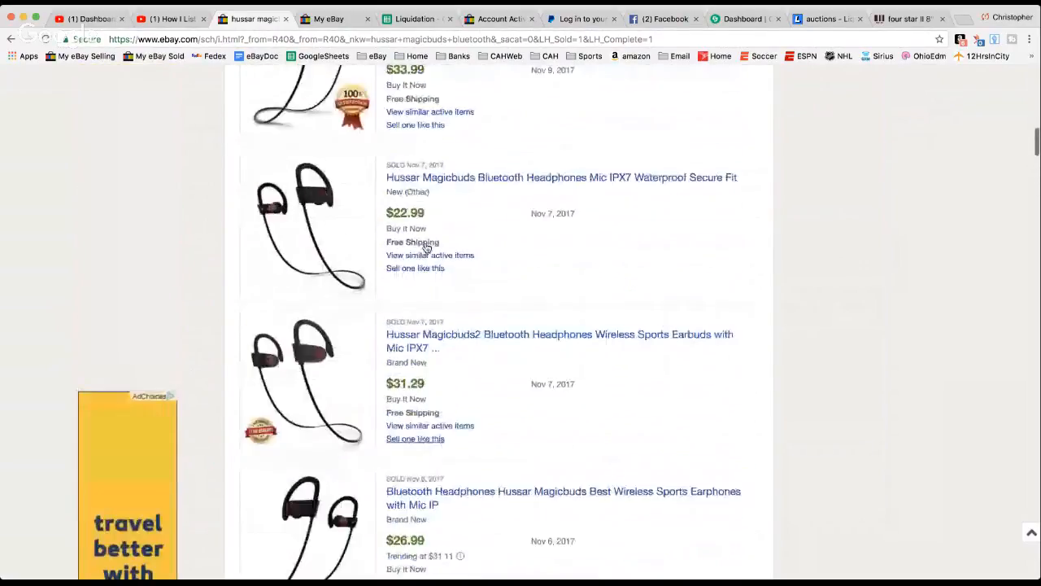
scroll(426, 244, up, 5)
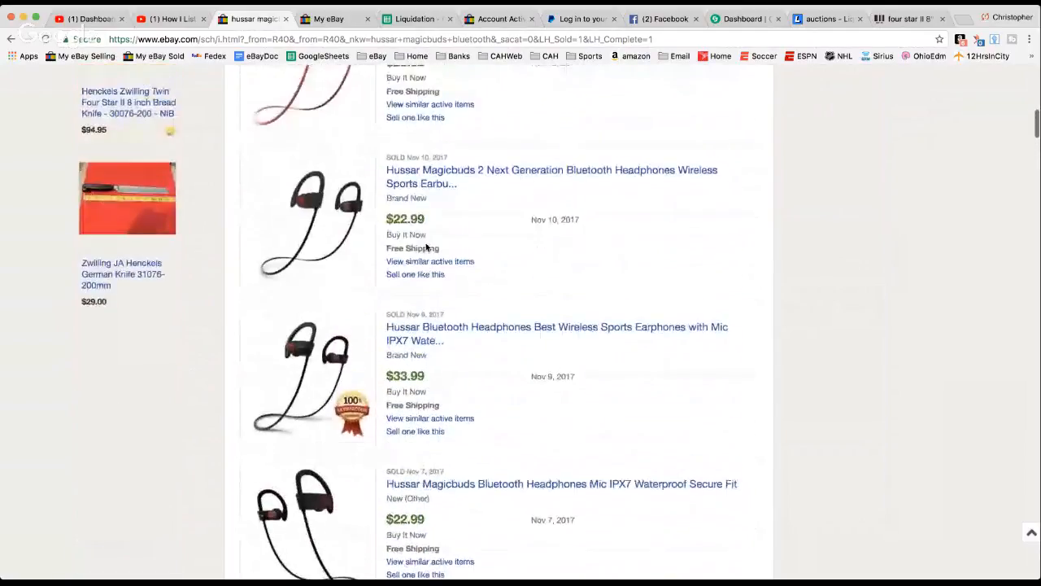
scroll(425, 246, up, 3)
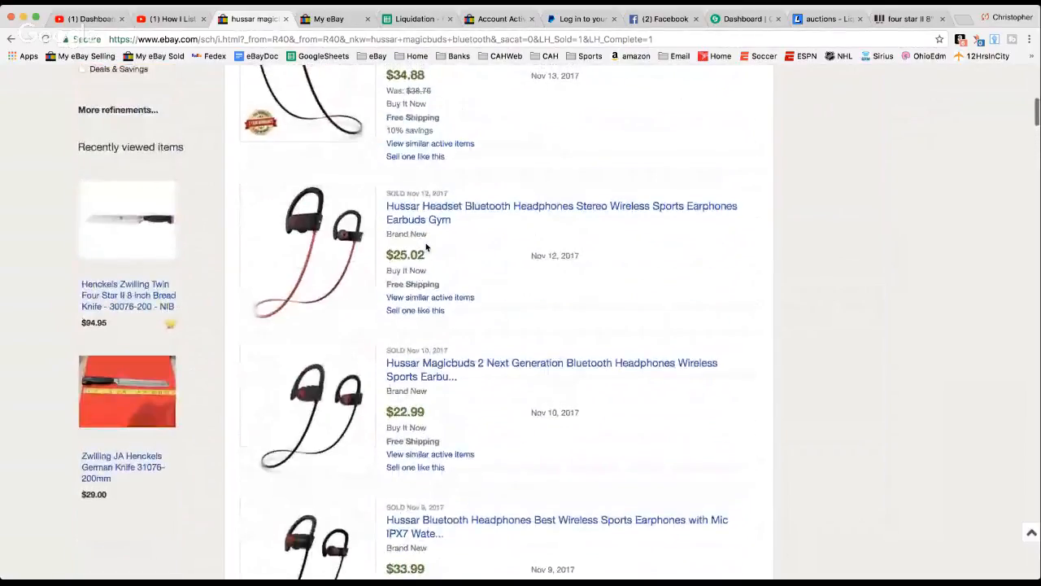
scroll(425, 248, up, 5)
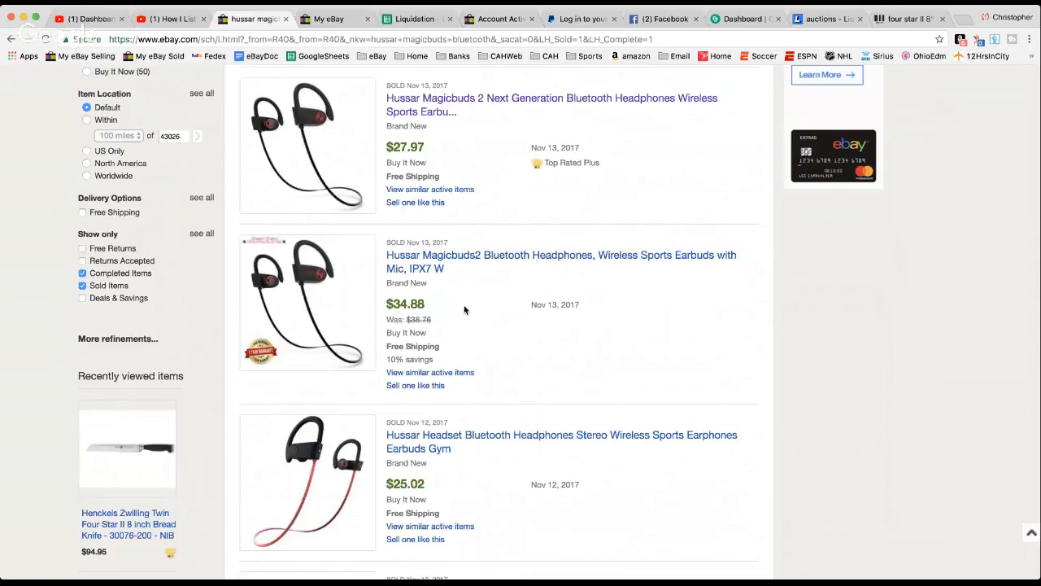
Open the sold Hussar Magicbuds2 listing from Nov 13 priced $34.88 and start a sell-one-like-it listing from it
click(419, 271)
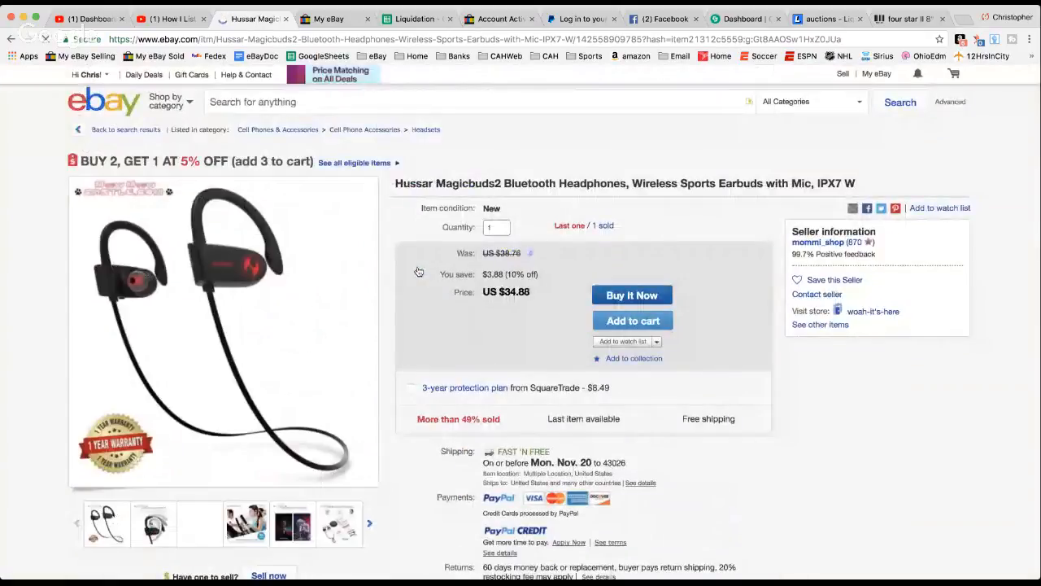
scroll(418, 271, down, 1)
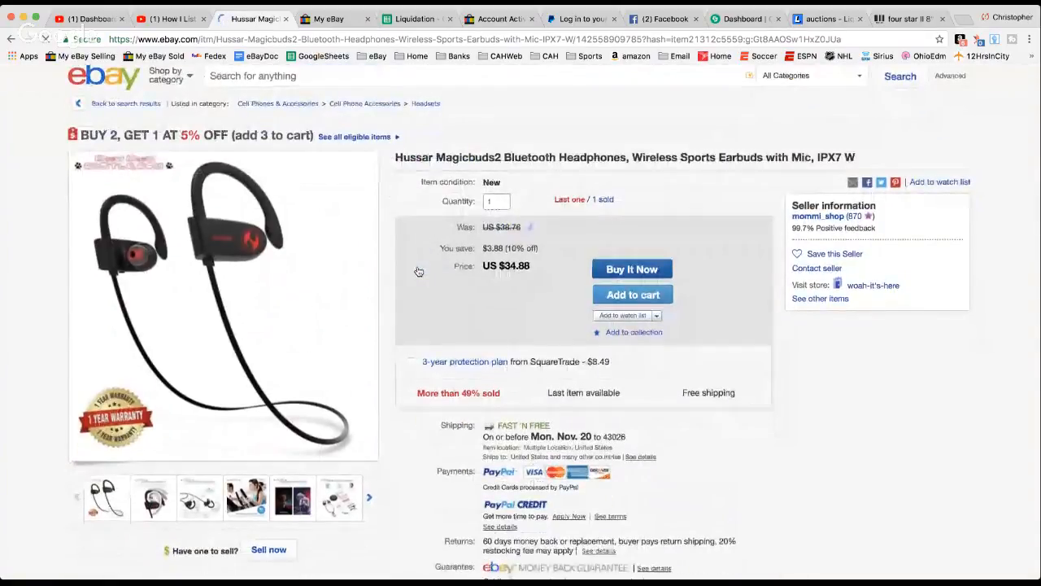
scroll(419, 271, down, 2)
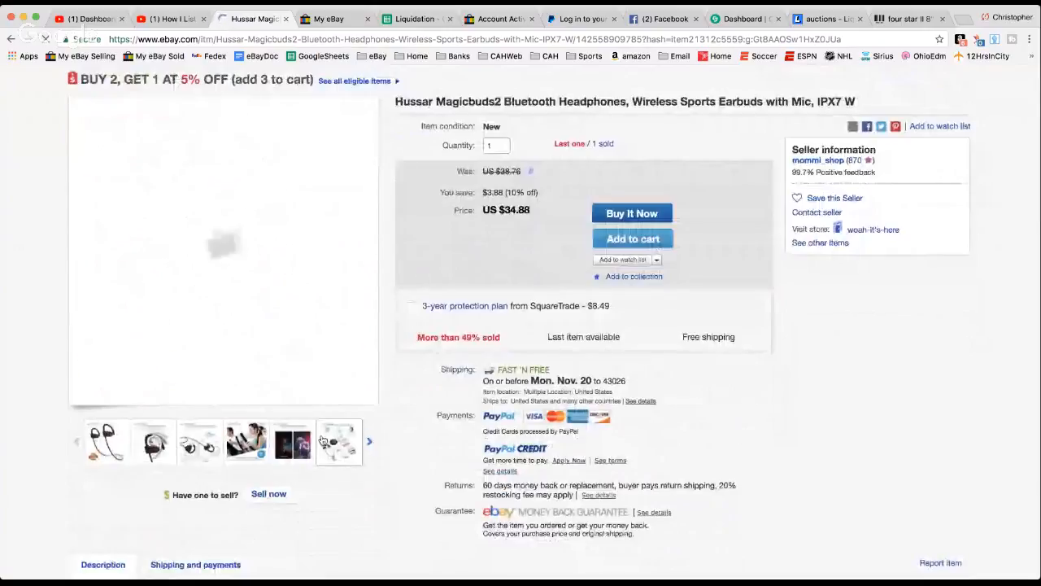
click(269, 495)
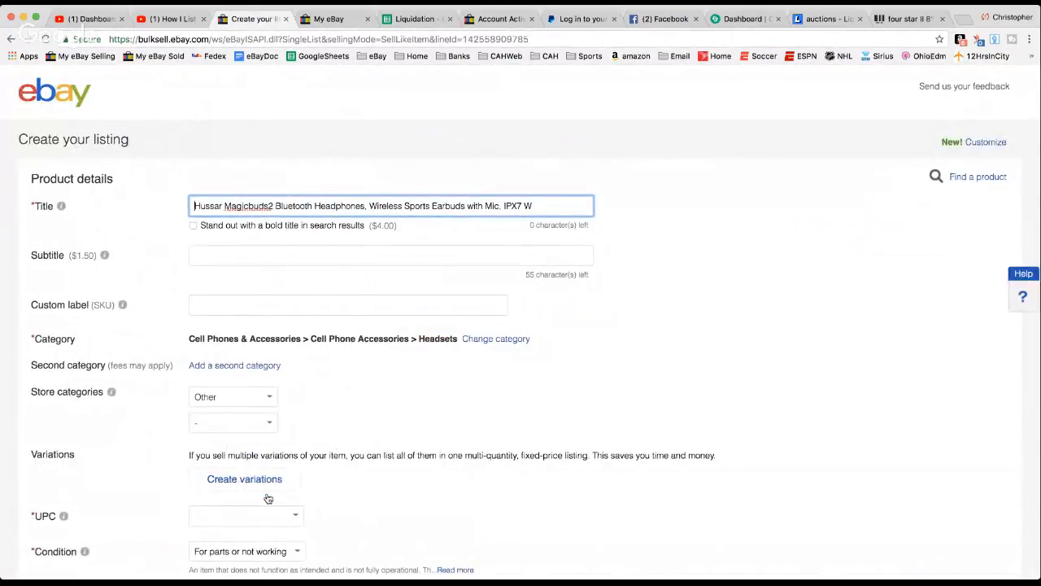
Set the new listing's Buy It Now price to $20.88
scroll(269, 498, down, 10)
scroll(268, 498, down, 10)
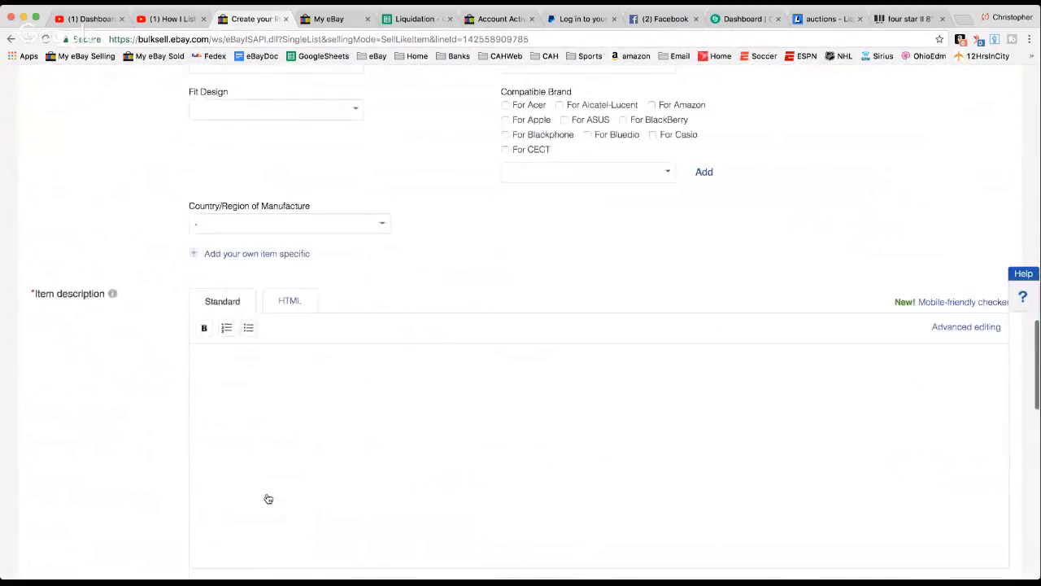
click(243, 453)
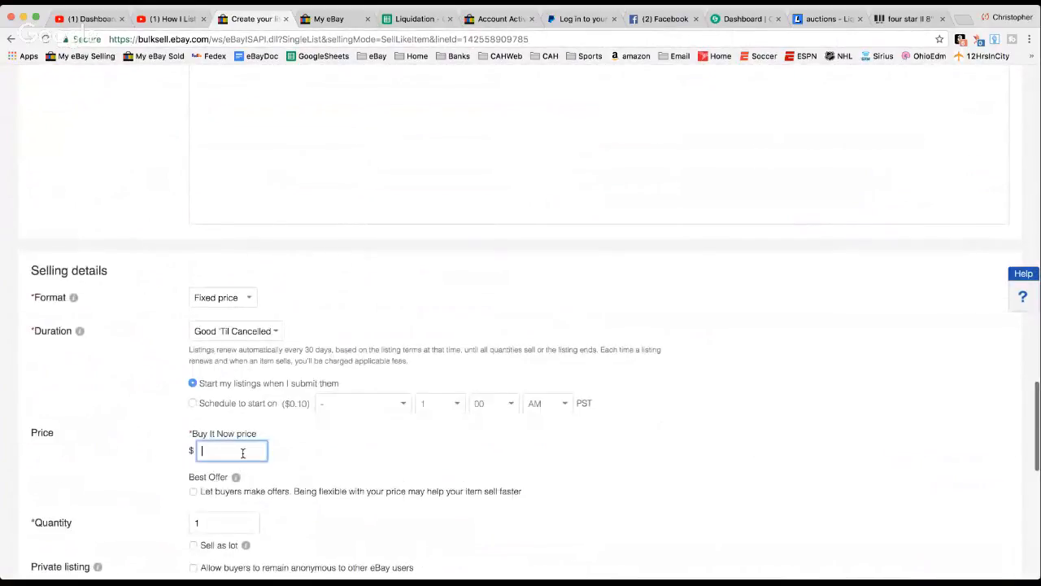
text(20)
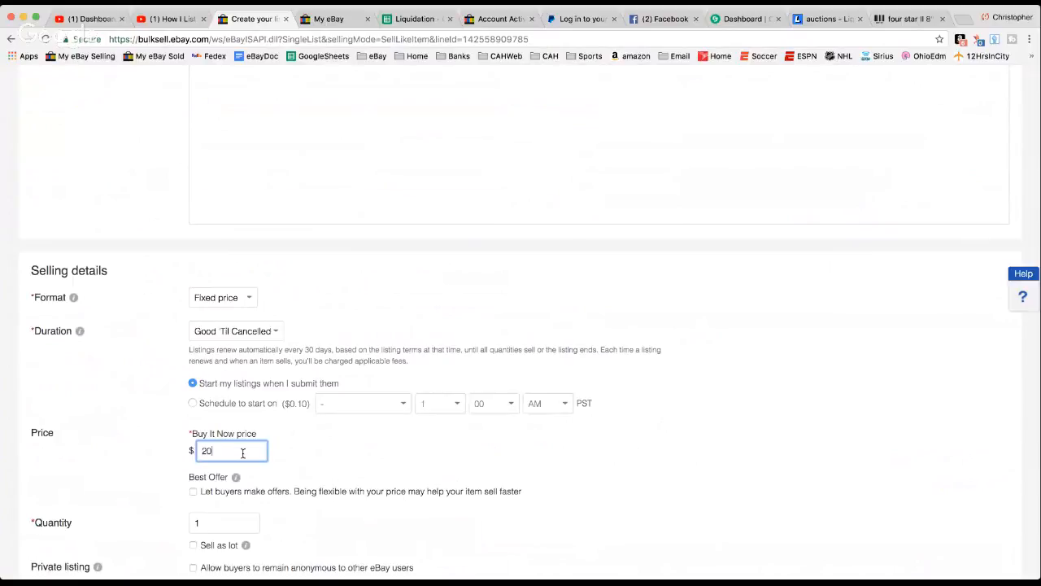
text(.88)
key(BackSpace)
key(BackSpace)
text(88)
click(152, 435)
Shorten the listing title to "Hussar Magicbuds2 Bluetooth Headphones, Wireless Sports Earbuds with Mic" by removing the trailing ", IPX7 W"
scroll(152, 436, up, 20)
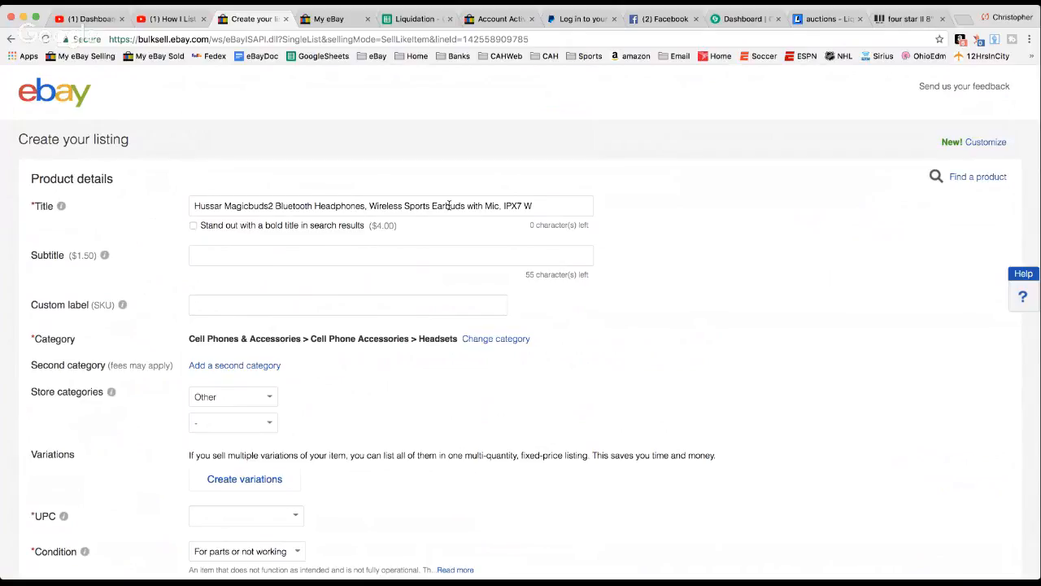
double_click(514, 205)
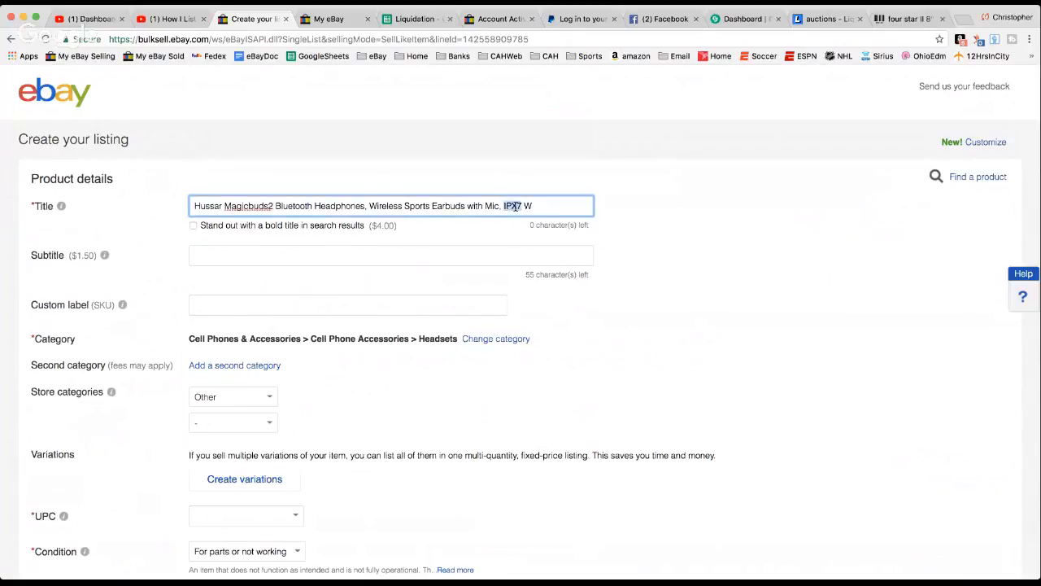
drag(546, 204, 502, 205)
key(BackSpace)
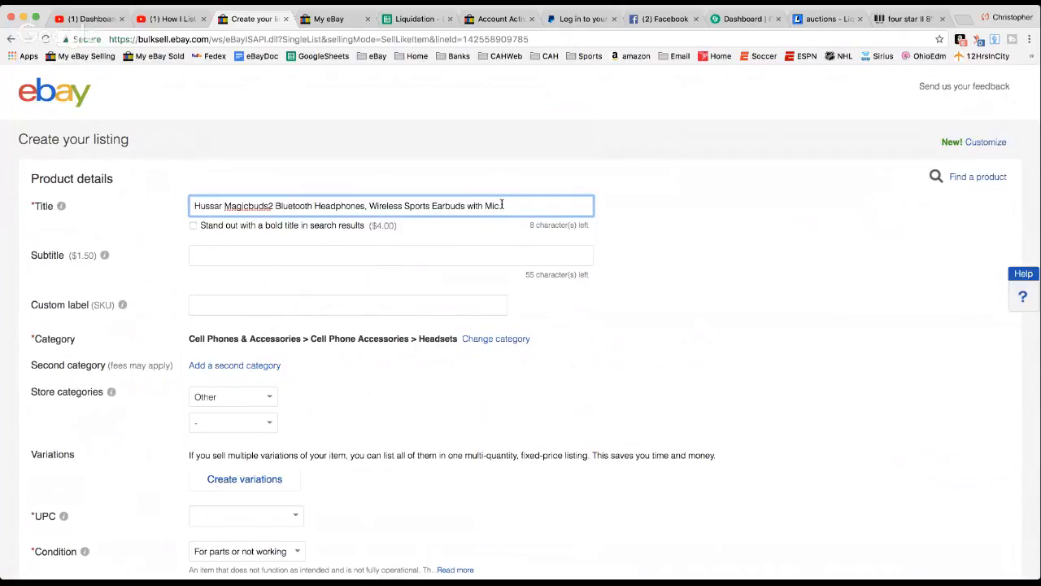
Set the first store category of the listing to Bluetooth
scroll(503, 205, down, 3)
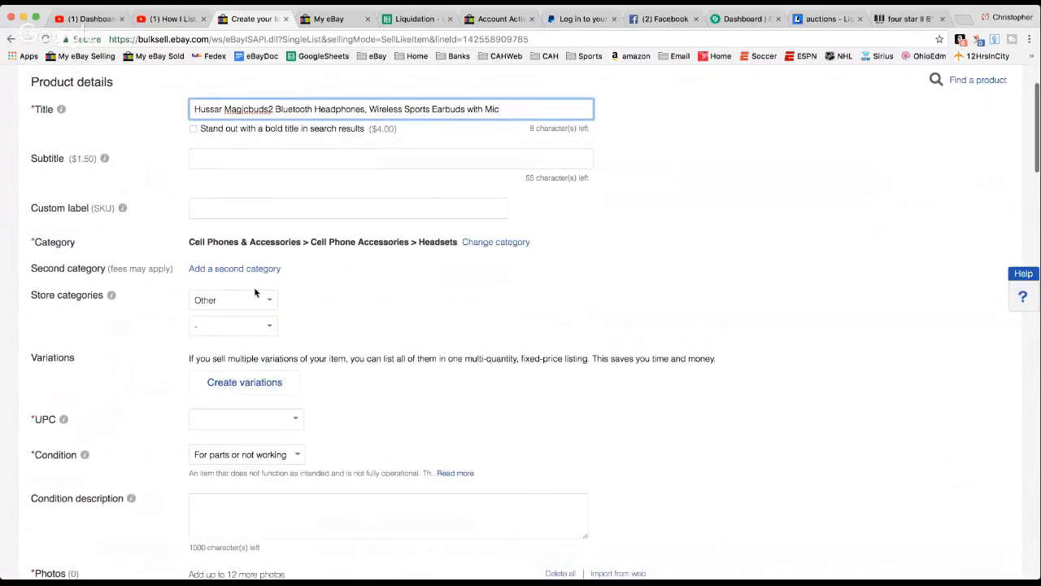
click(258, 299)
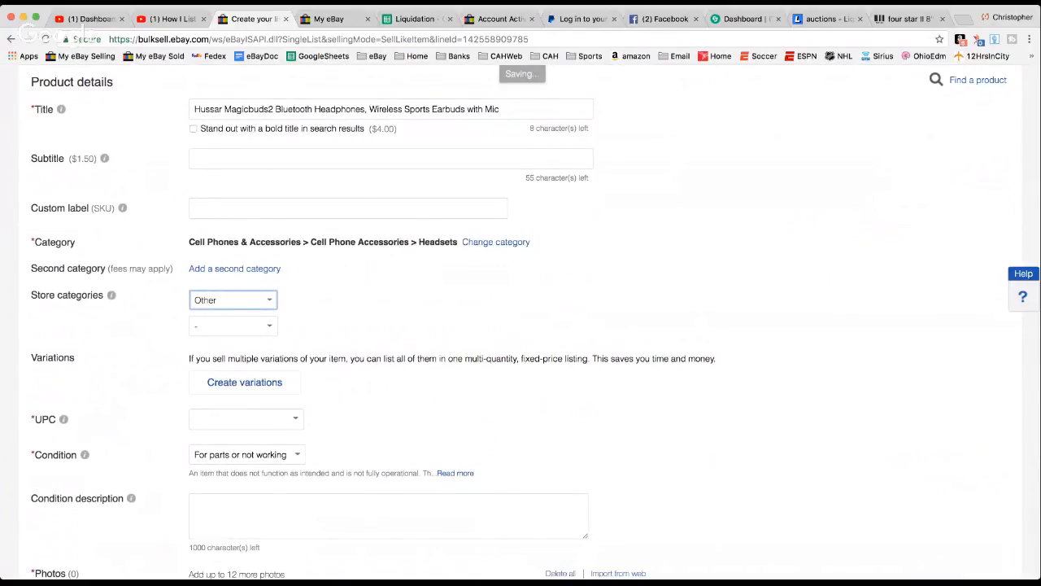
key(b)
scroll(133, 330, down, 1)
scroll(133, 330, down, 4)
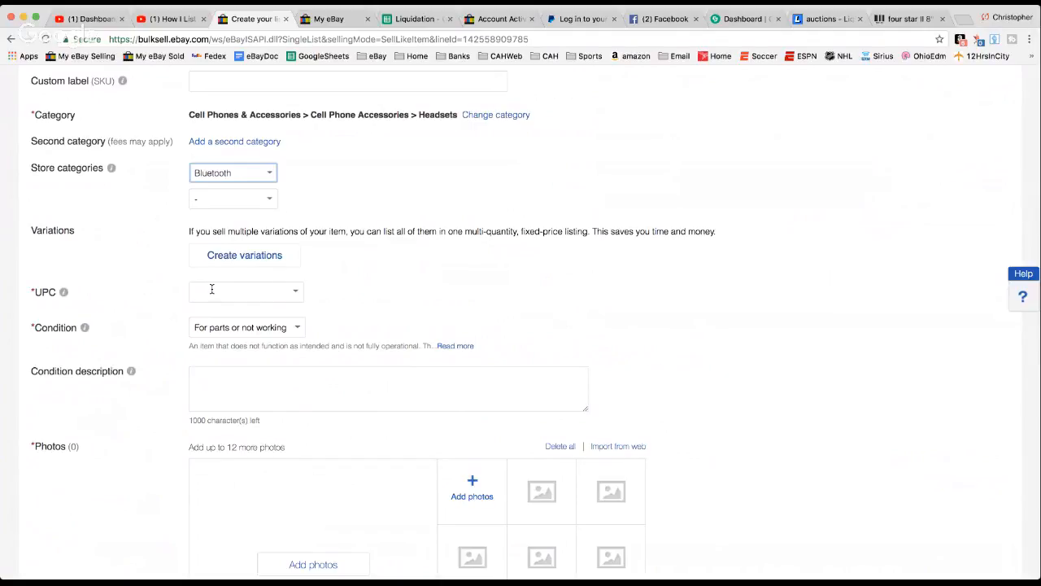
Search the Liquidation spreadsheet's Items sheet for "hussar", select the Magicbuds headphones' UPC cell, and view the upcitemdb lookup site
click(402, 22)
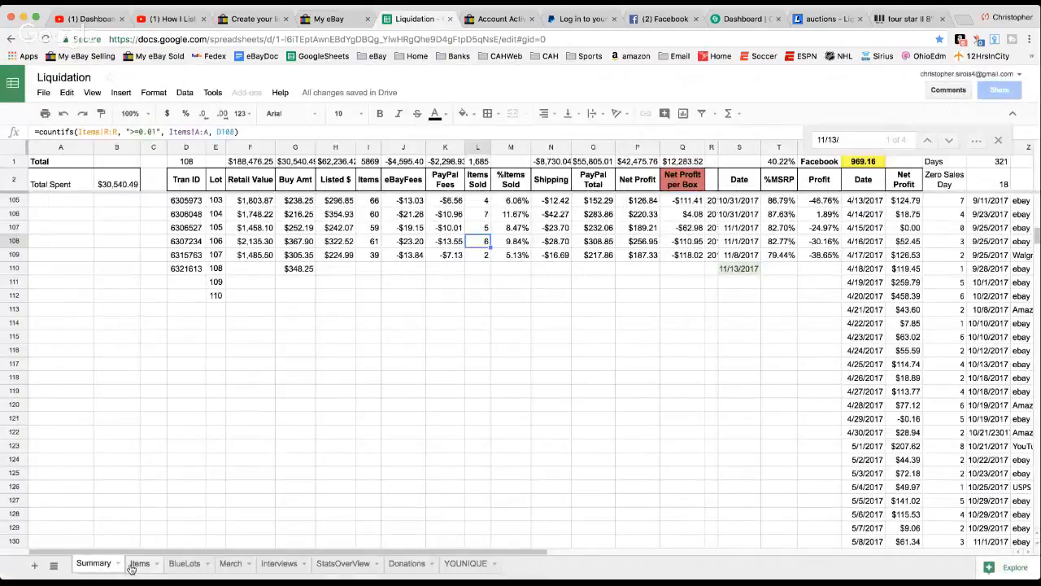
click(139, 564)
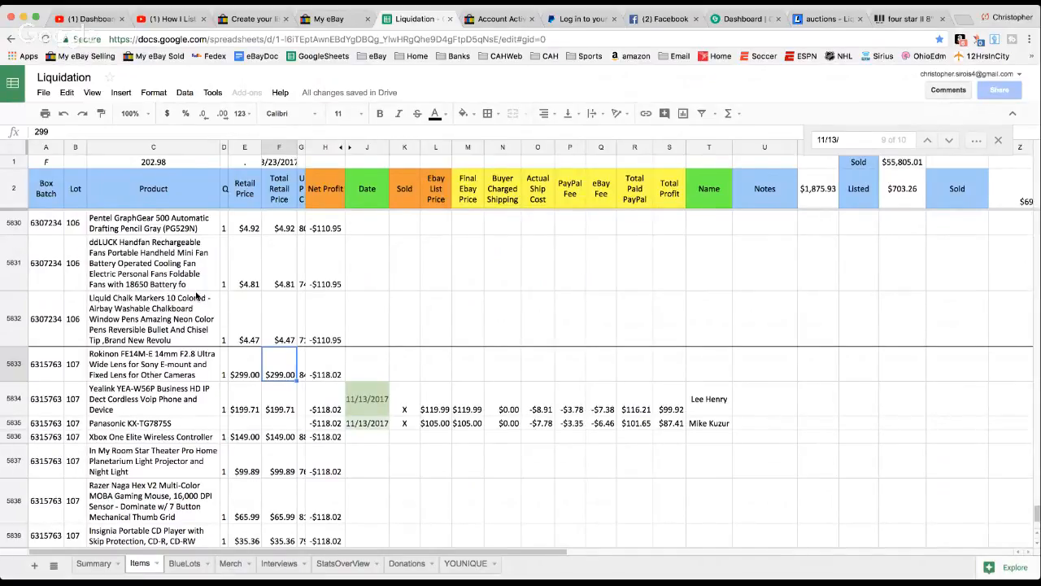
key(super+f)
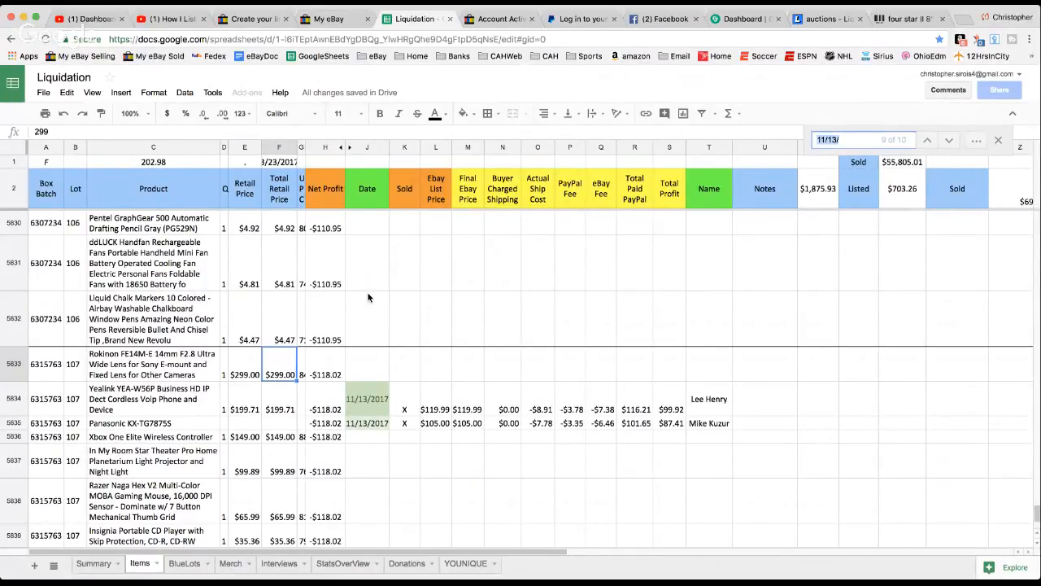
text(hussar)
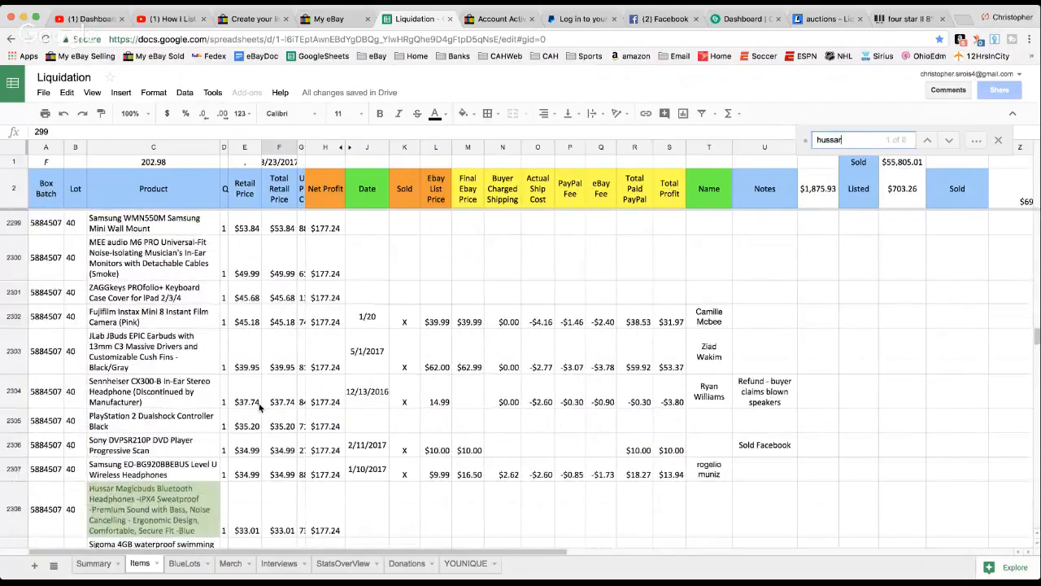
scroll(260, 407, down, 3)
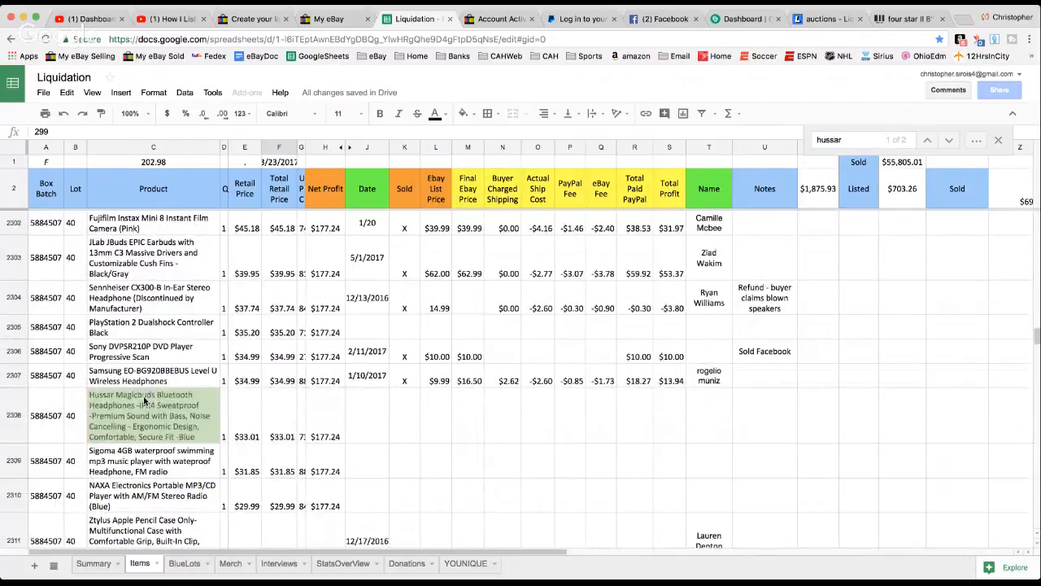
click(301, 434)
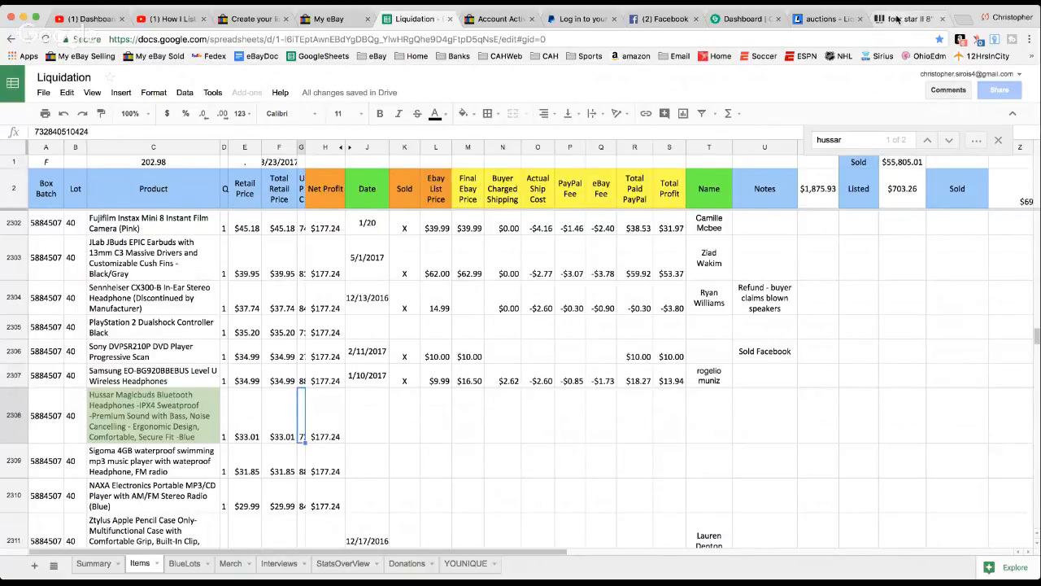
click(898, 19)
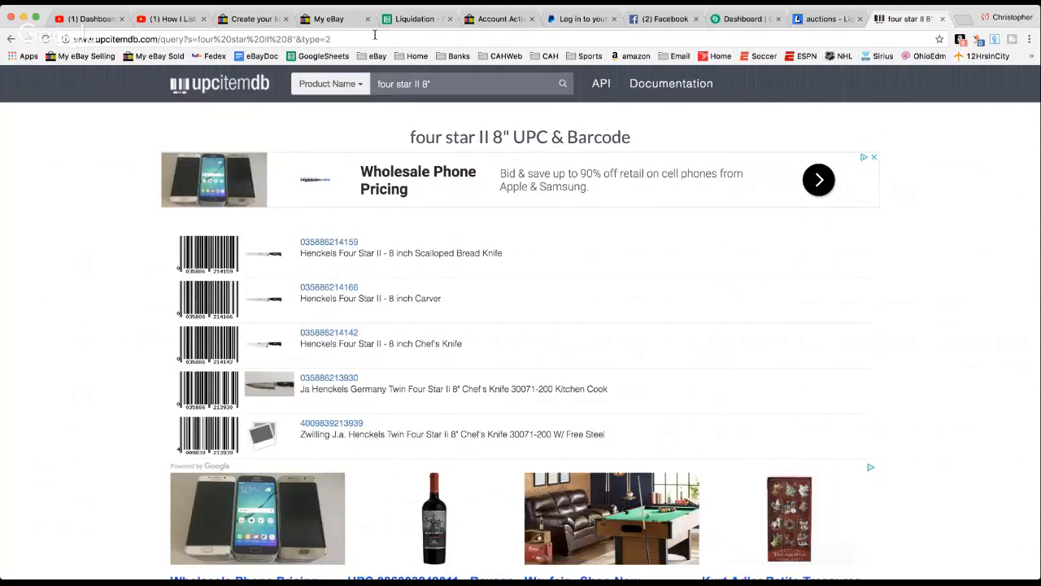
click(252, 21)
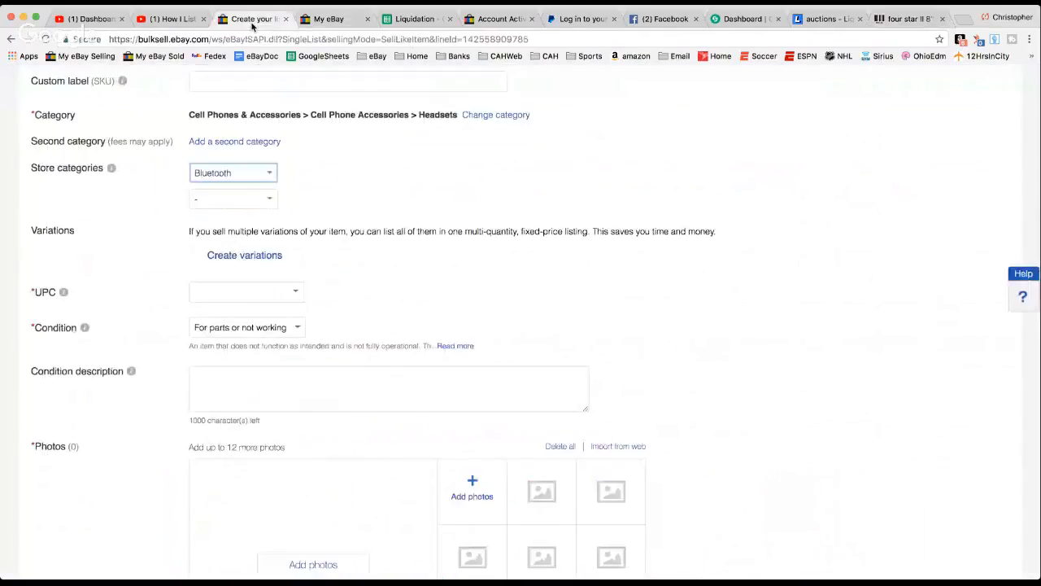
click(411, 19)
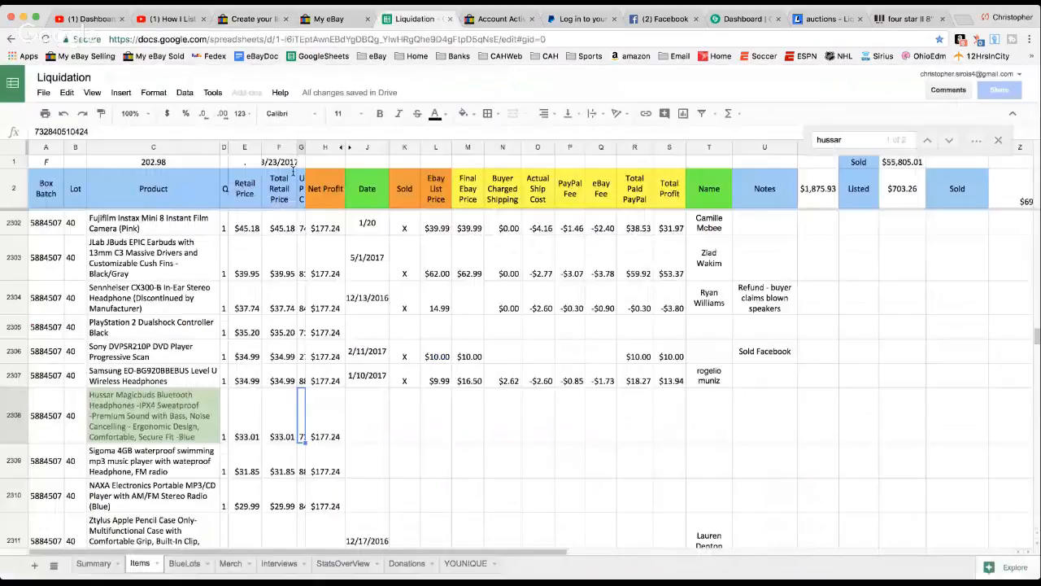
double_click(69, 133)
key(ctrl+c)
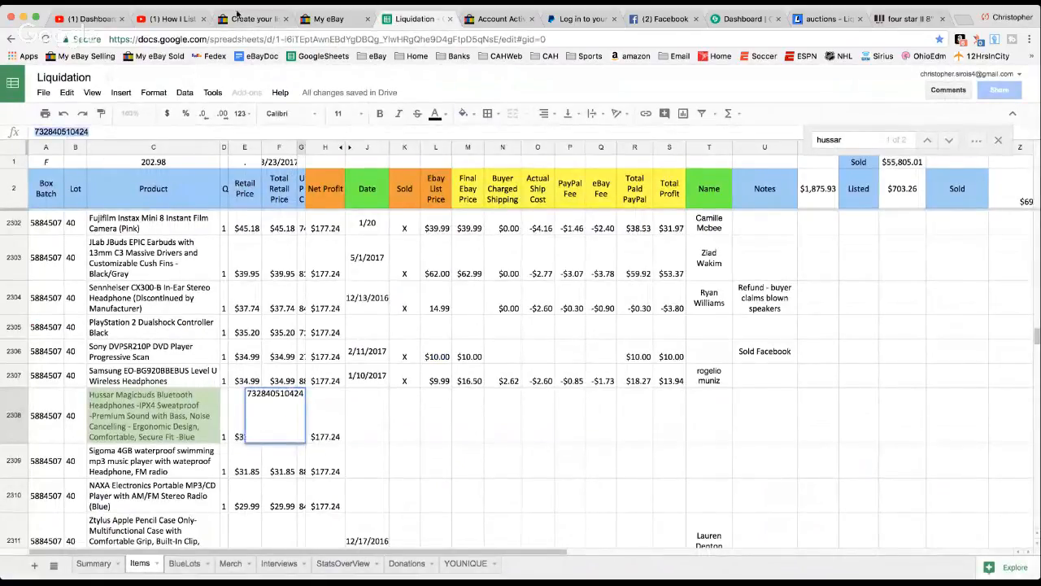
click(243, 17)
click(232, 293)
key(ctrl+v)
click(348, 286)
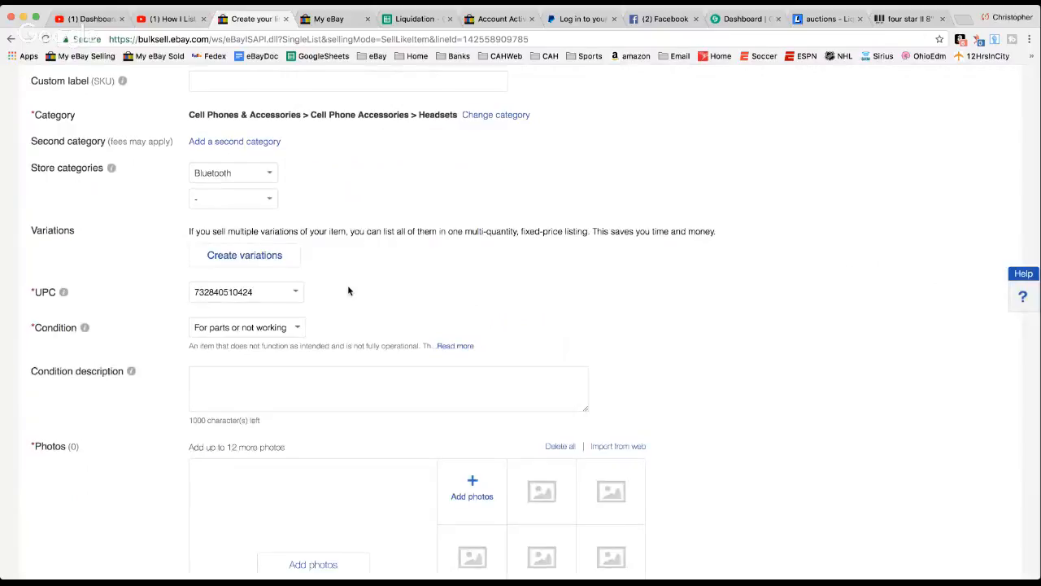
Set the item condition to Used and enter "gentle wear tested functional" as the condition description
click(271, 328)
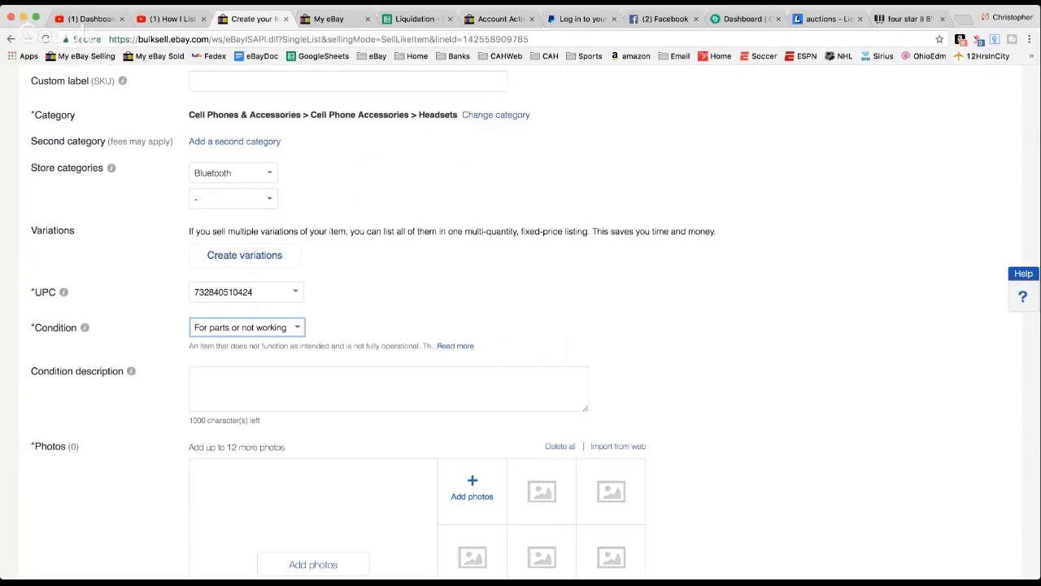
key(Up)
click(235, 382)
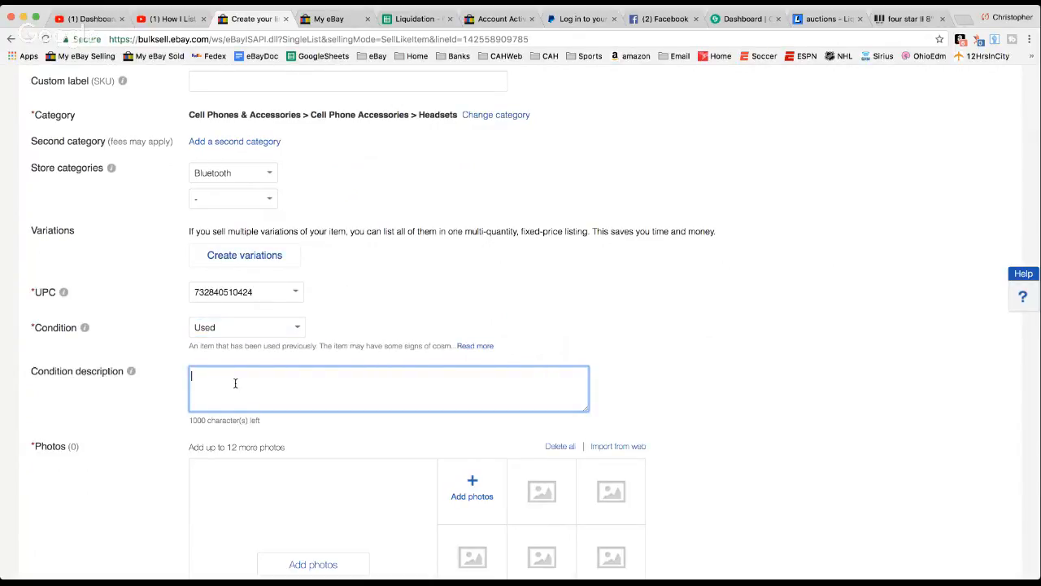
text(gentle wear teste)
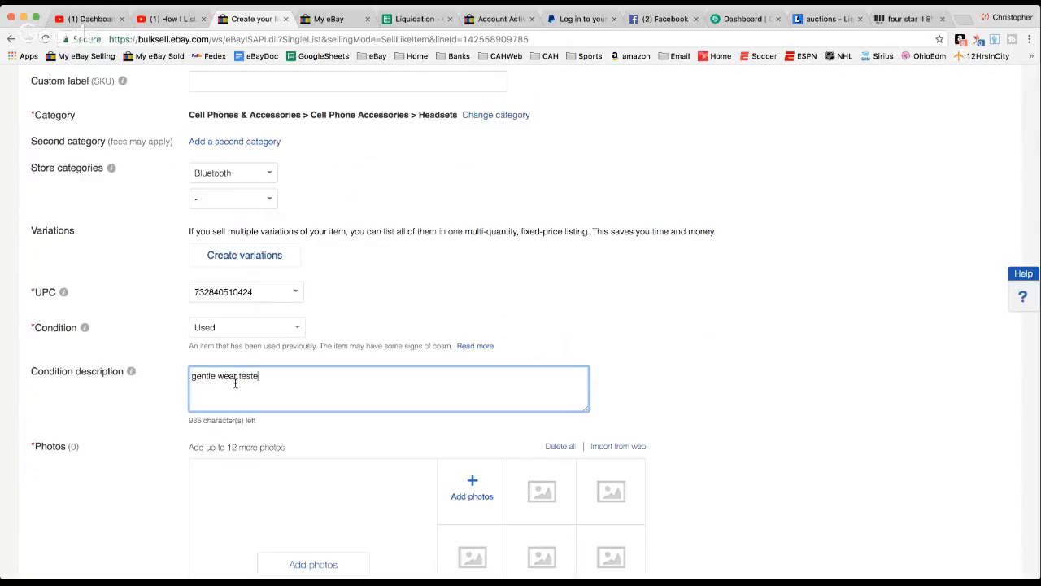
text(d functionall)
text( -)
text( open box item)
text( test)
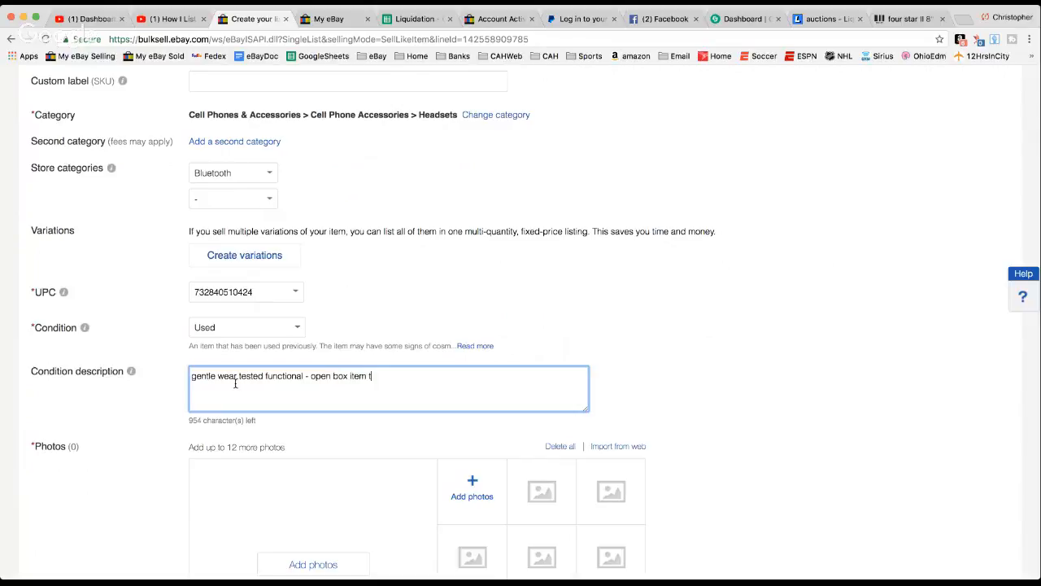
key(BackSpace)
key(BackSpace)
key(BackSpace)
key(BackSpace)
key(BackSpace)
key(BackSpace)
key(BackSpace)
key(BackSpace)
key(BackSpace)
key(BackSpace)
key(BackSpace)
key(BackSpace)
key(BackSpace)
key(BackSpace)
key(BackSpace)
key(BackSpace)
key(BackSpace)
key(BackSpace)
key(BackSpace)
Copy the condition description text "gentle wear tested functional" into the listing's item description
drag(313, 379, 163, 379)
key(ctrl+c)
scroll(164, 378, down, 10)
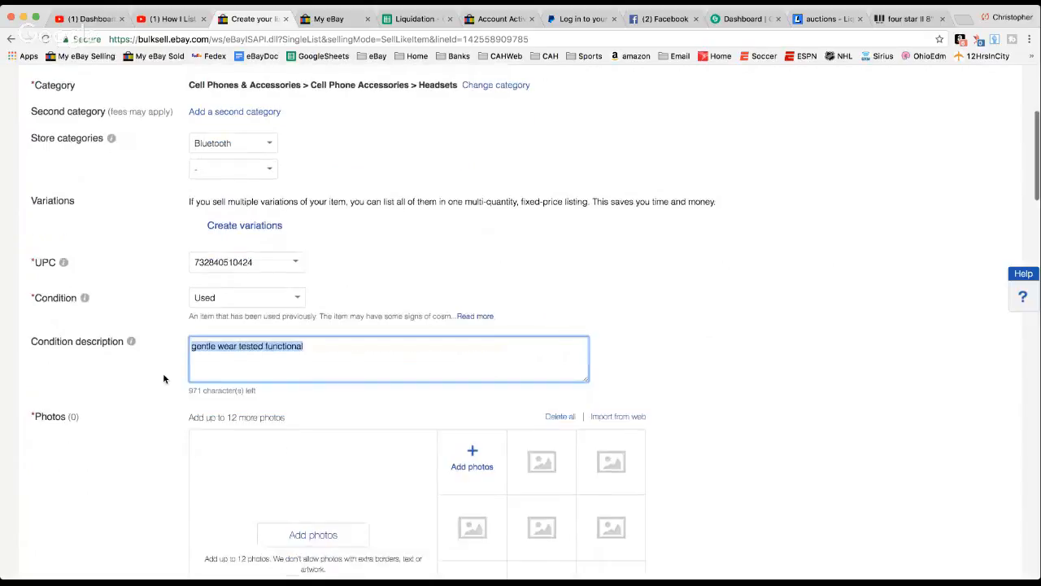
scroll(164, 379, down, 12)
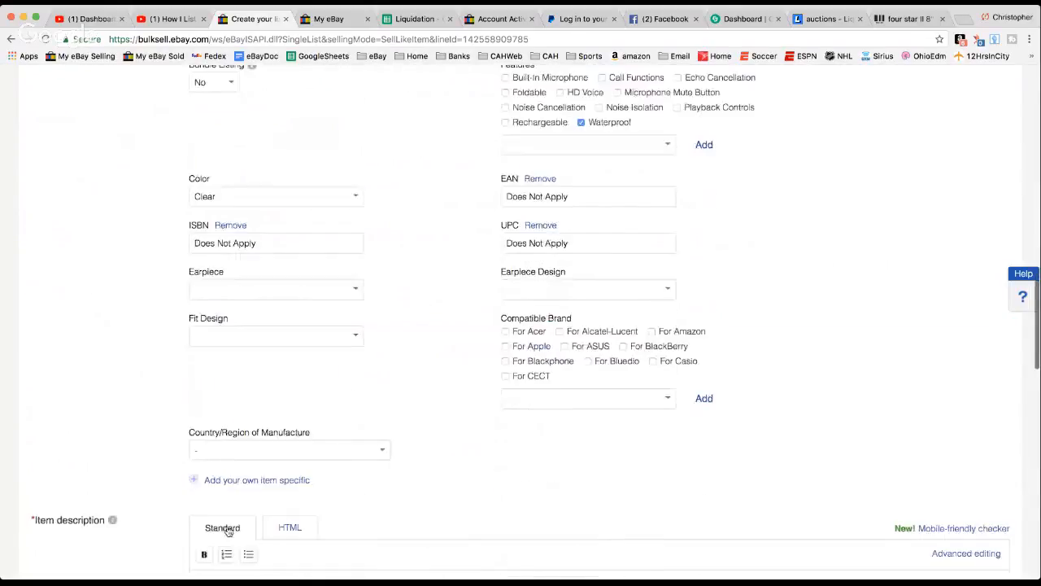
click(262, 453)
key(ctrl+v)
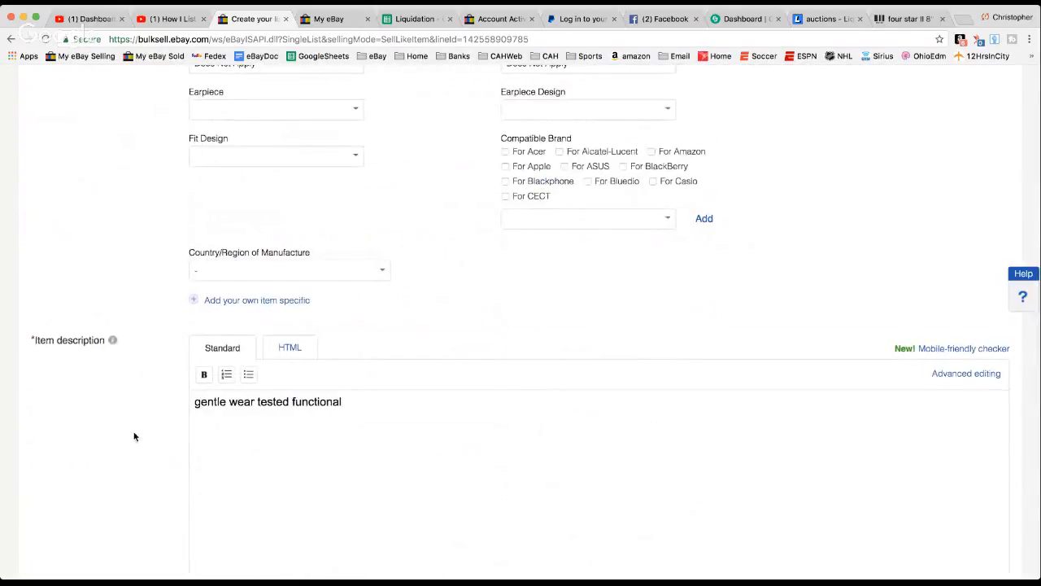
Add the recommended item specific Connectivity: Wireless to the listing
scroll(134, 436, up, 5)
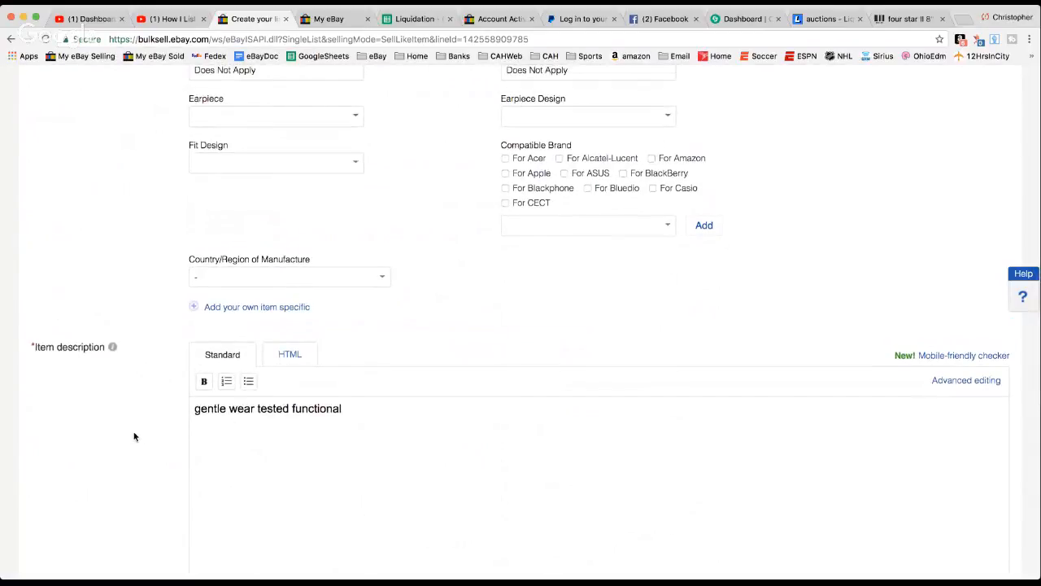
scroll(135, 437, up, 8)
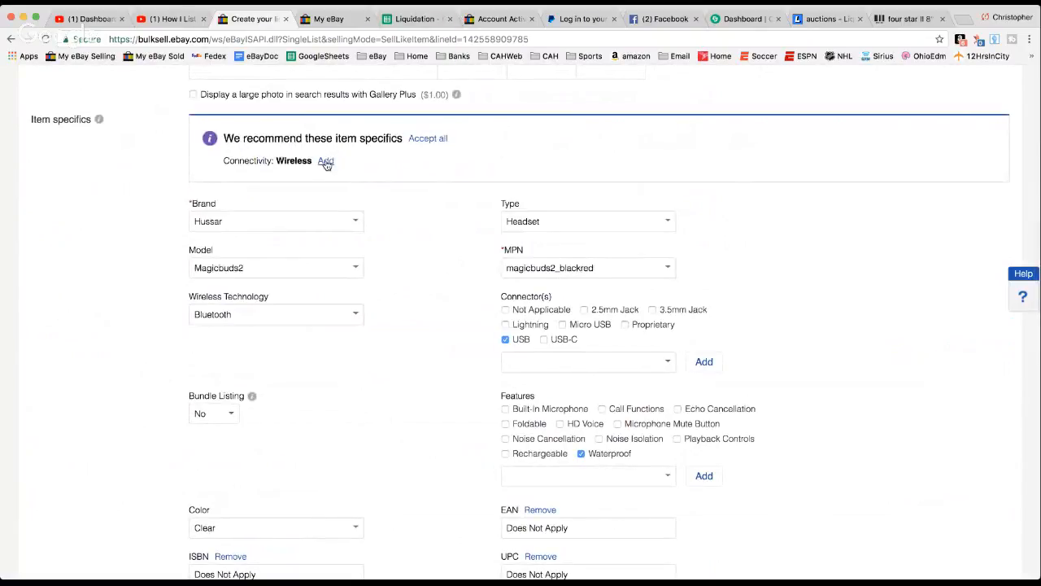
click(325, 161)
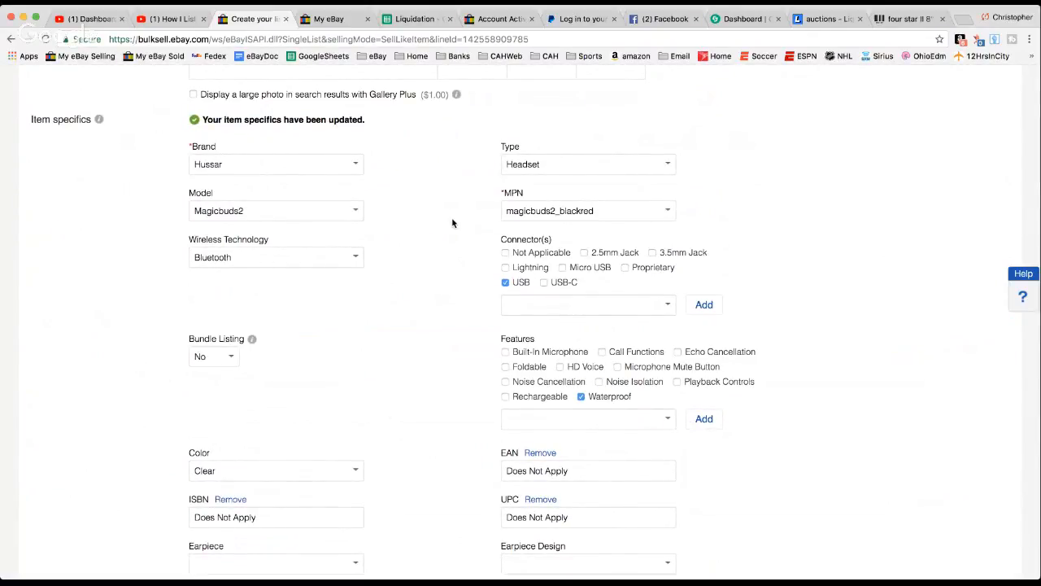
Review the listing's selling details and shipping details, including format, duration, price, quantity, business policies, package settings and fees
scroll(452, 223, down, 5)
scroll(452, 221, down, 12)
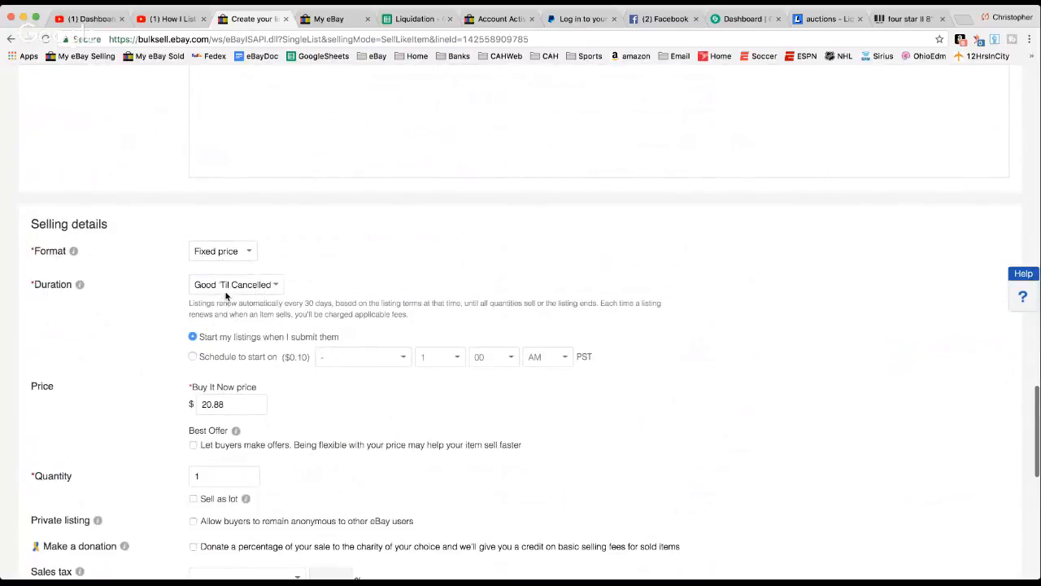
scroll(230, 421, down, 3)
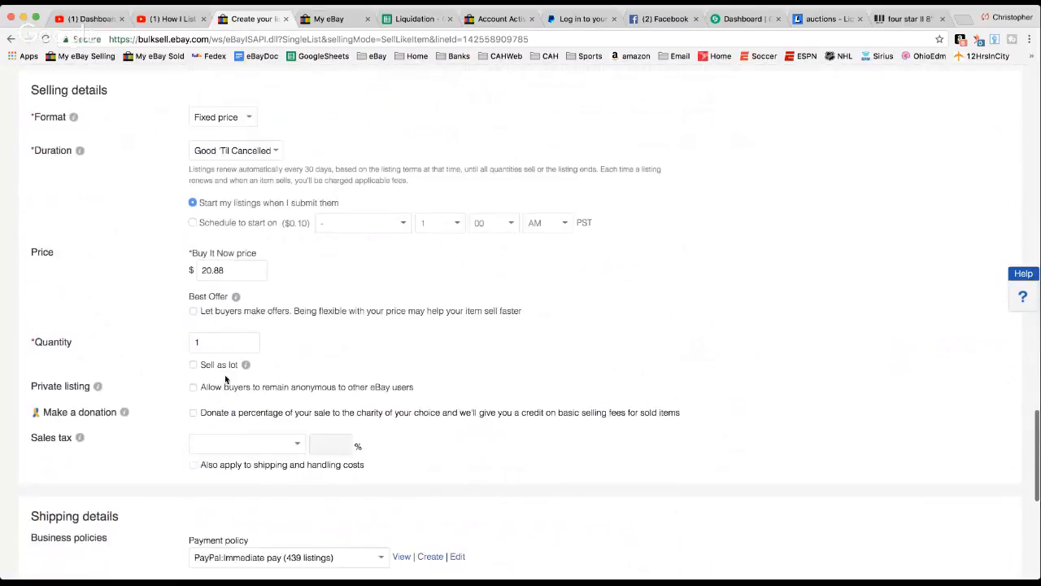
scroll(186, 372, down, 1)
scroll(184, 372, down, 2)
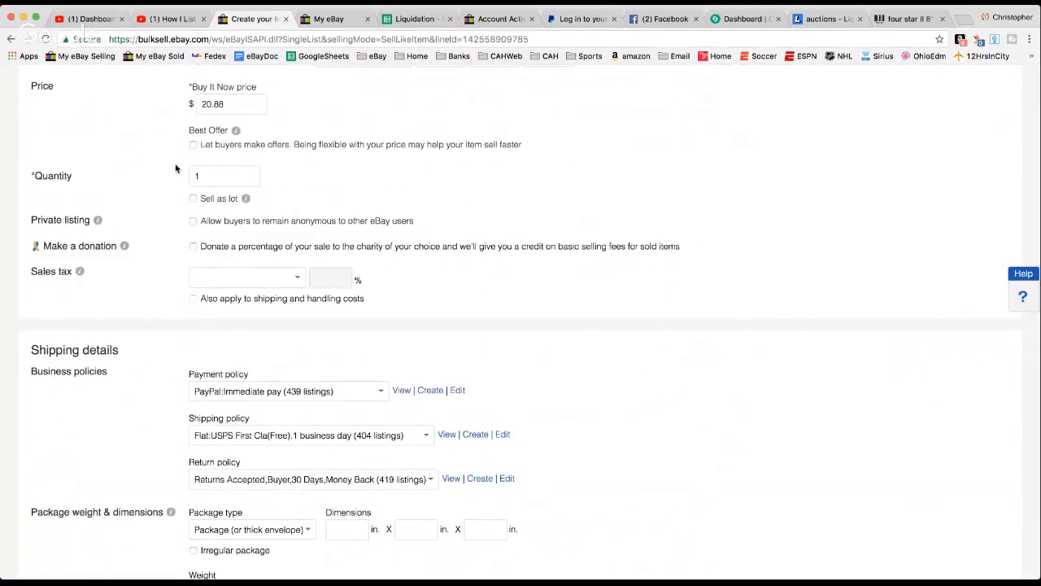
scroll(175, 168, down, 1)
scroll(175, 168, down, 2)
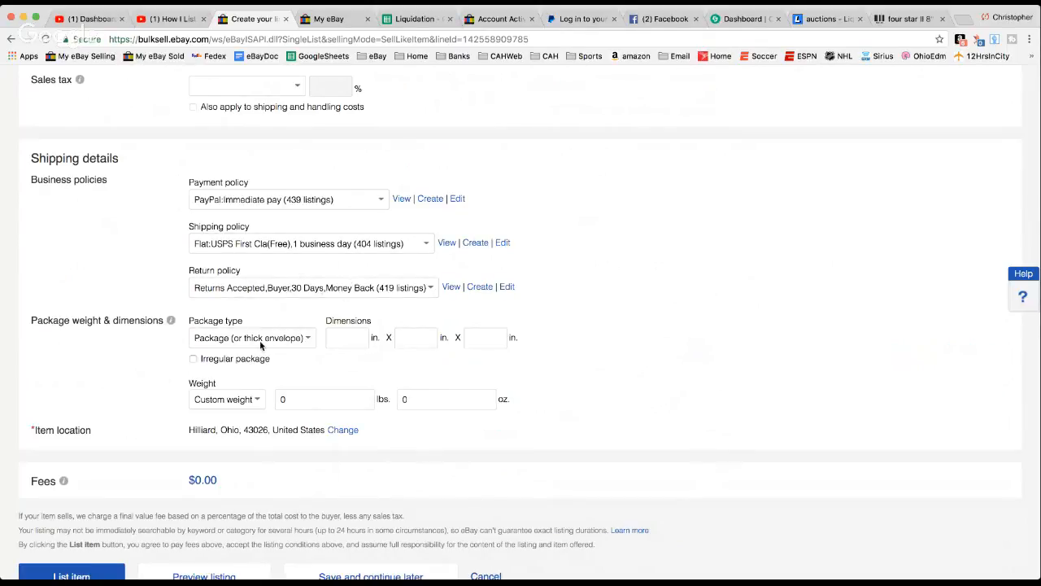
scroll(260, 342, down, 2)
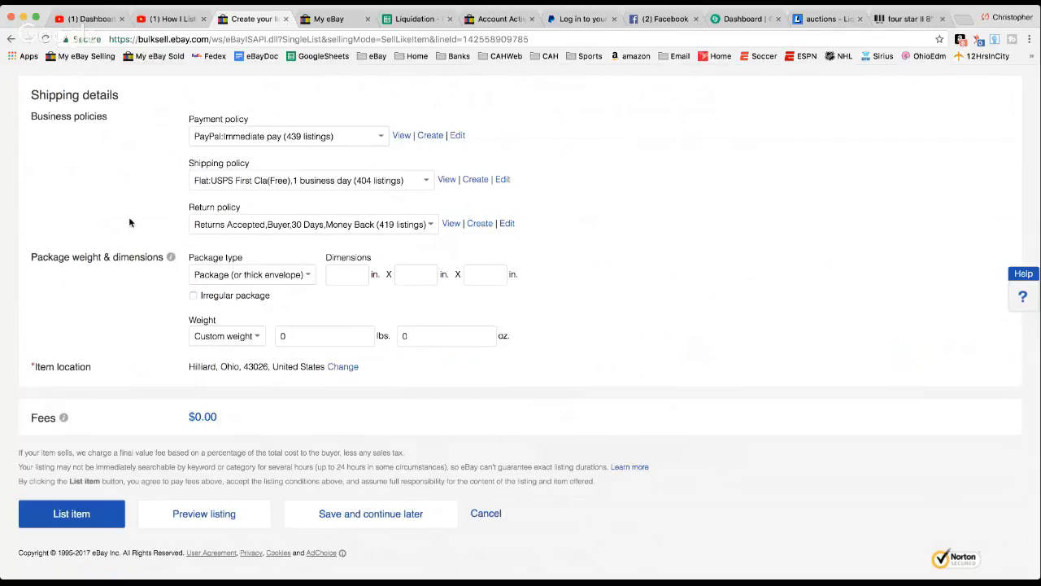
scroll(129, 220, up, 4)
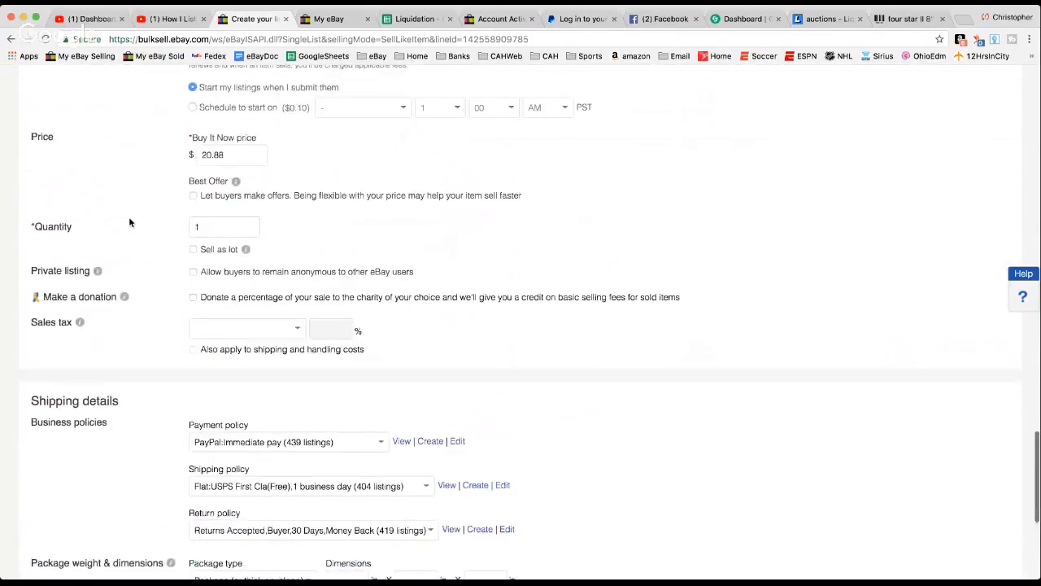
scroll(129, 221, up, 1)
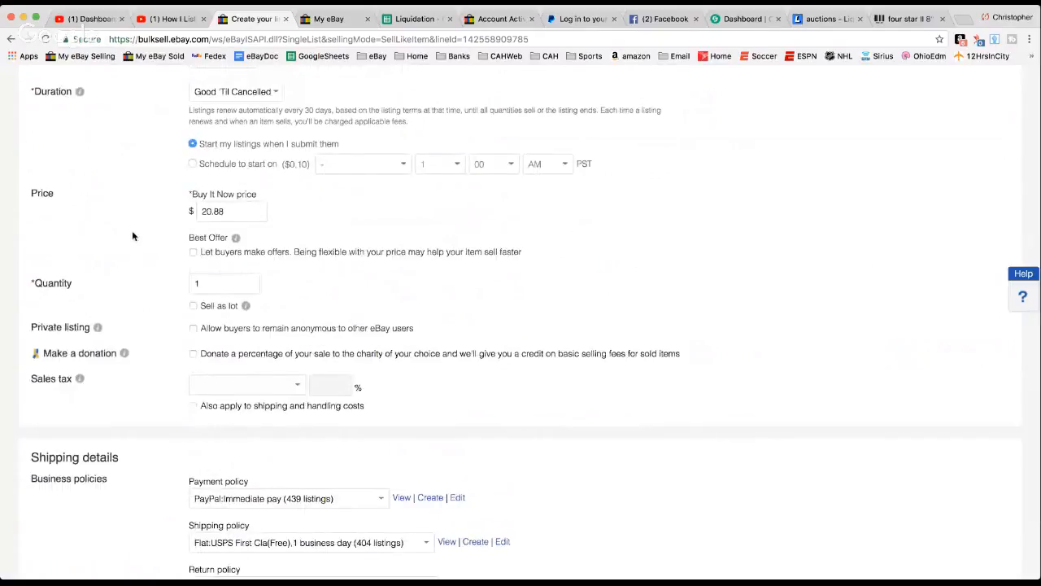